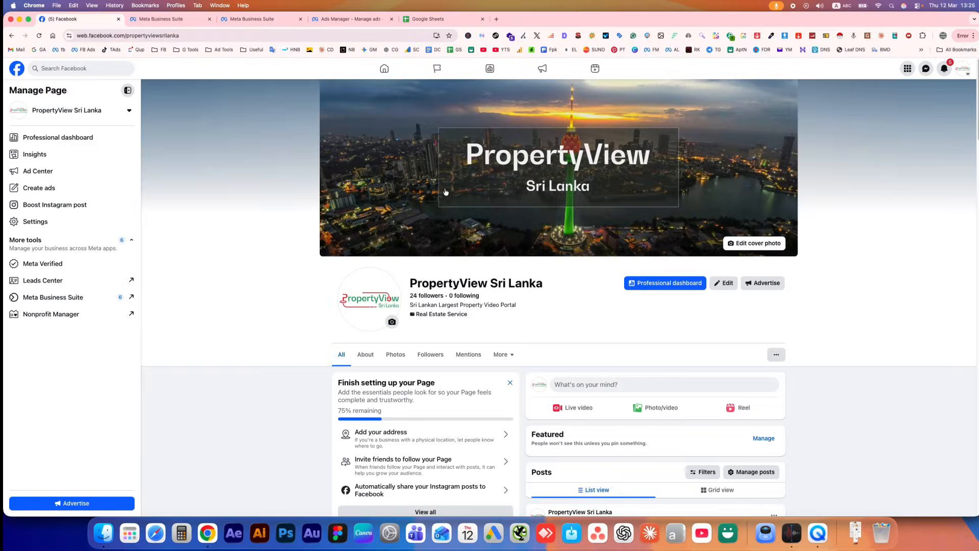
scroll(313, 221, "down", 1)
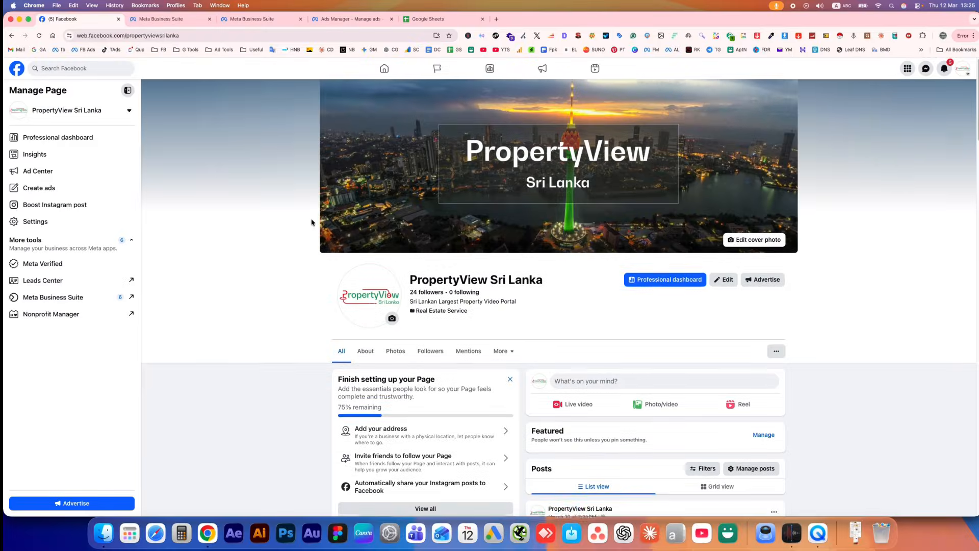
scroll(312, 221, "up", 1)
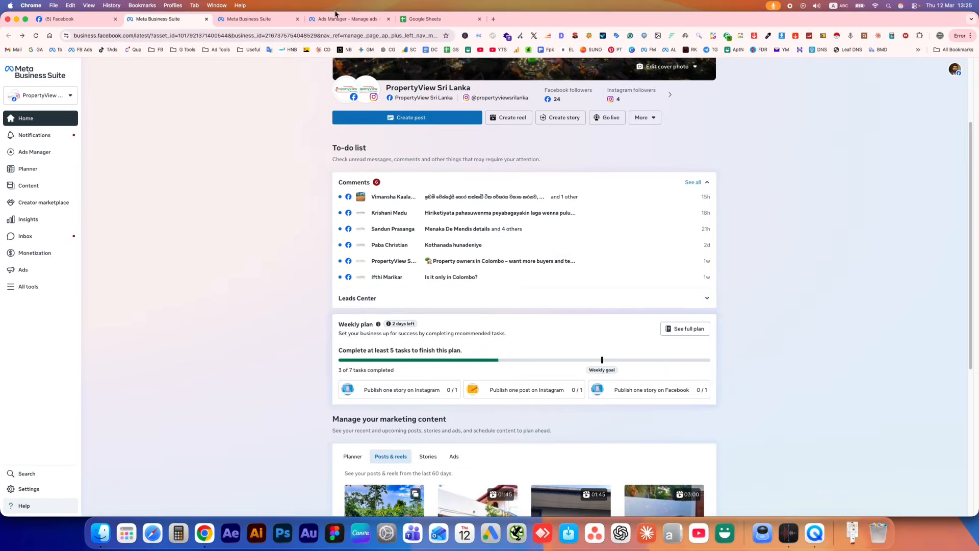
Switch to Ads Manager and view the campaigns list with its opportunity score and filter options.
left_click(338, 19)
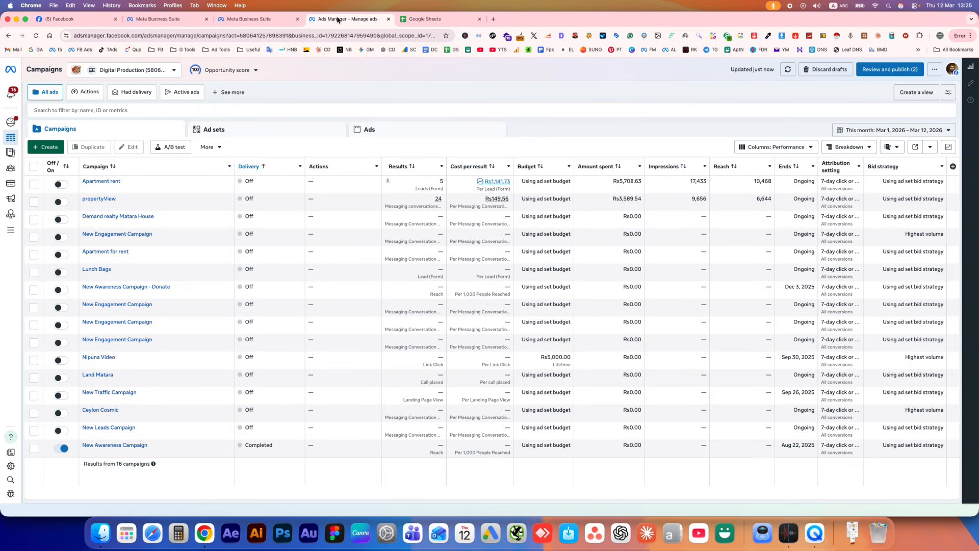
left_click(141, 35)
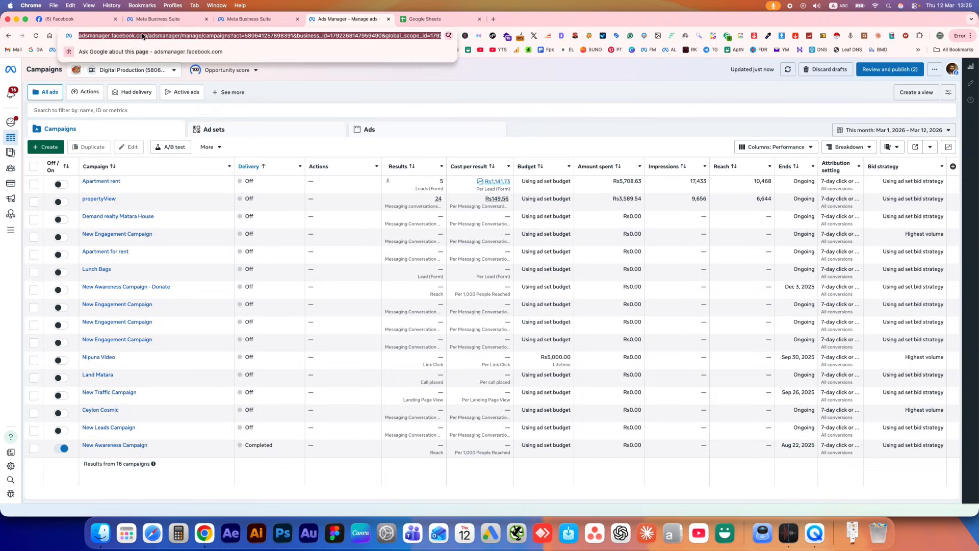
left_click(487, 92)
left_click(199, 76)
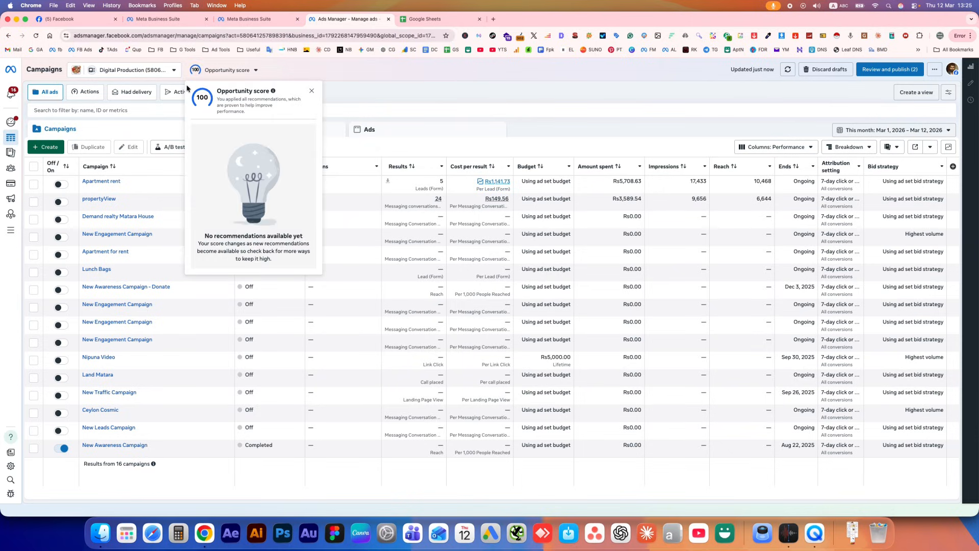
left_click(518, 105)
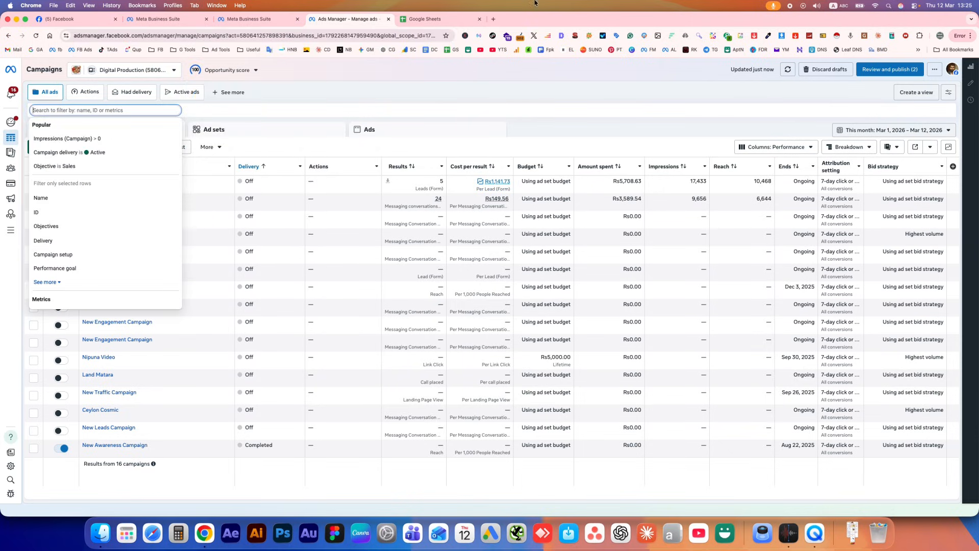
Switch to Google Sheets and look through the available Google apps, closing the list again.
left_click(450, 20)
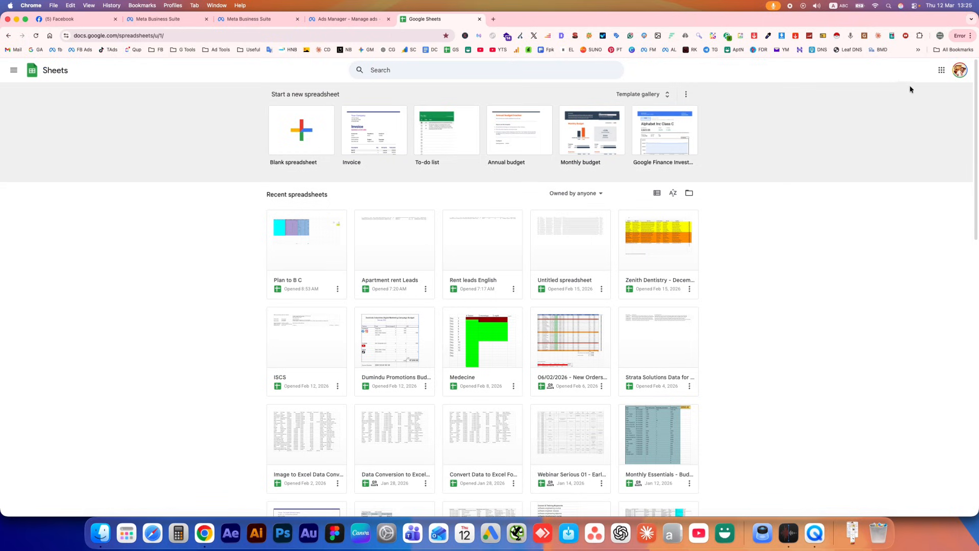
left_click(941, 71)
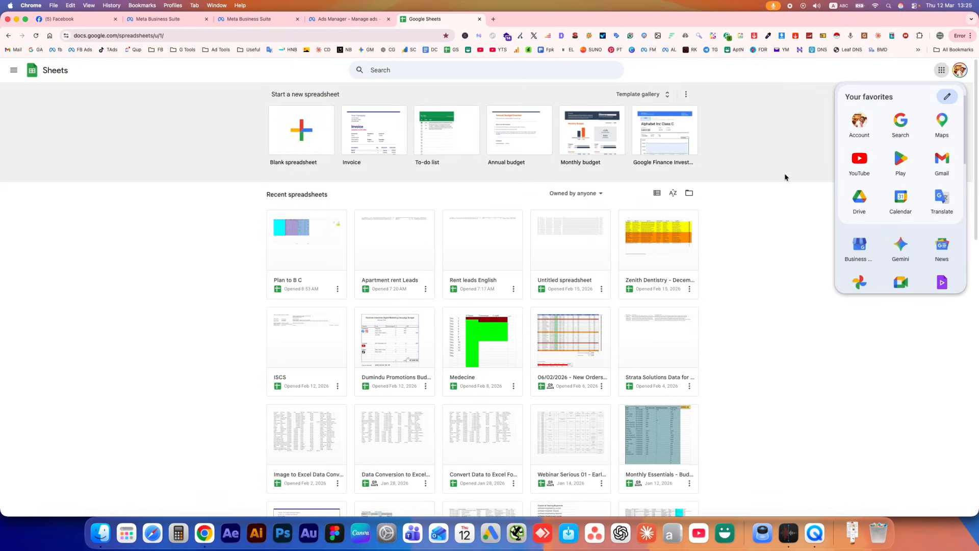
left_click(806, 354)
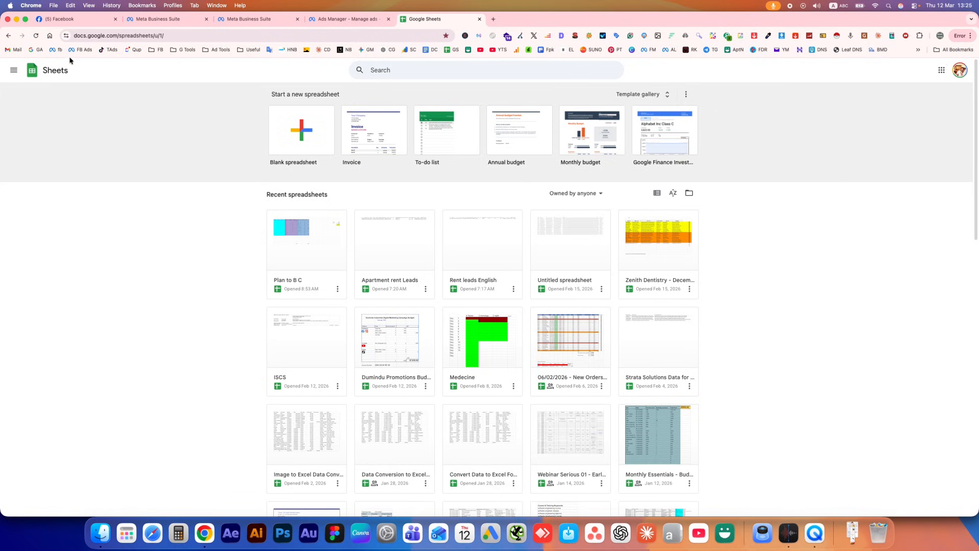
Return to Ads Manager and open the Apartment rent campaign's New Leads Ad under New Leads Ad Set - E.
left_click(333, 20)
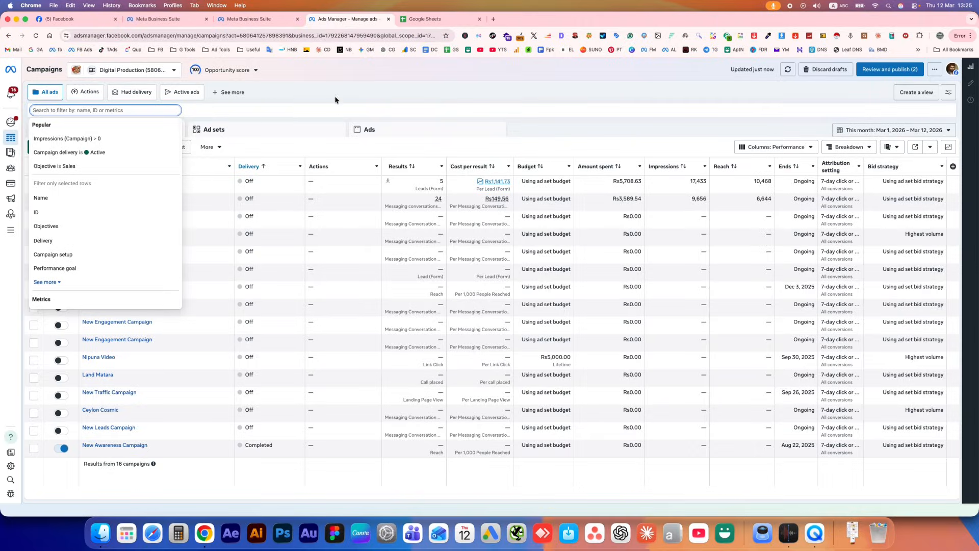
left_click(304, 121)
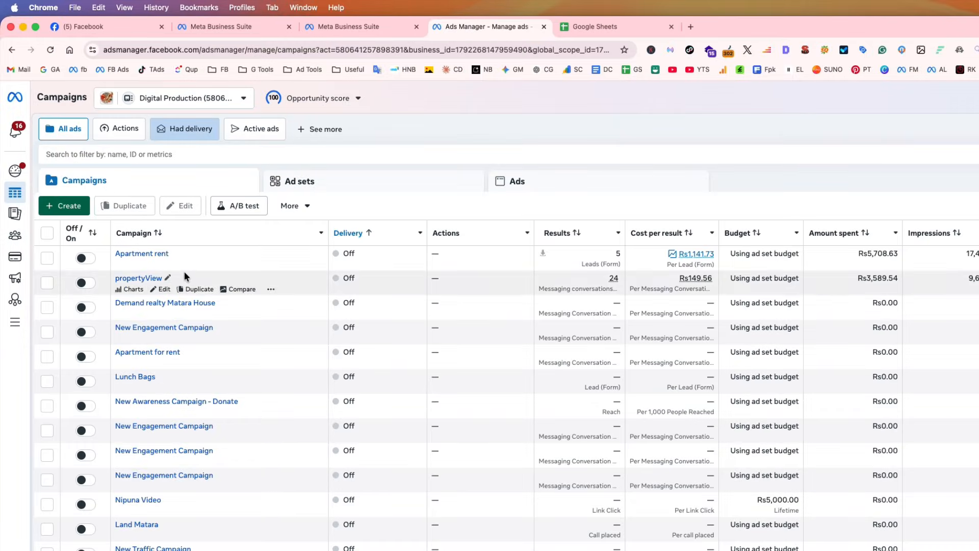
left_click(164, 264)
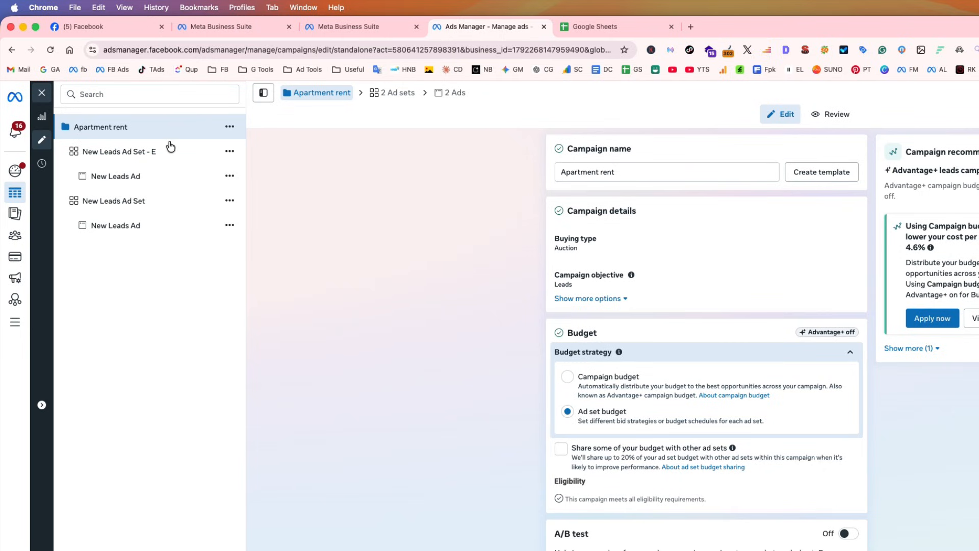
left_click(122, 160)
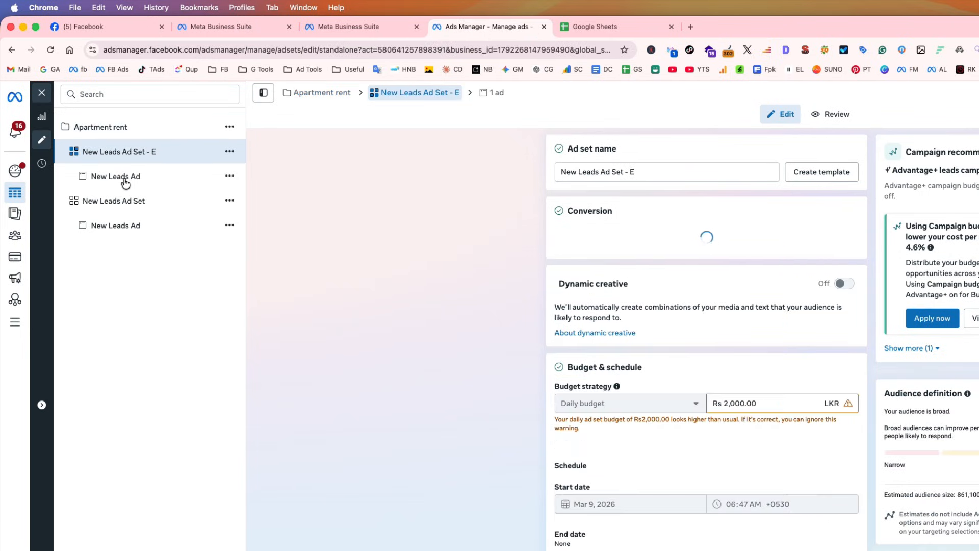
left_click(120, 130)
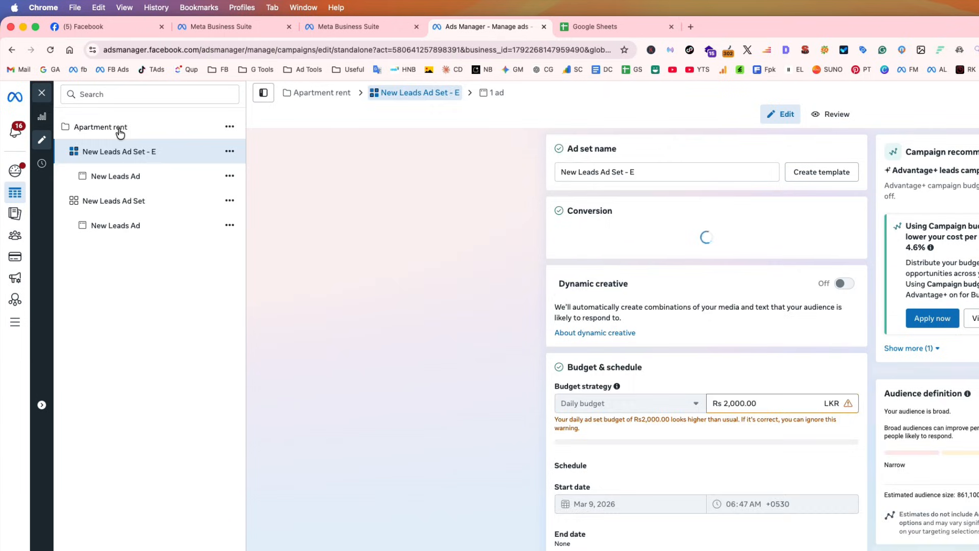
left_click(127, 156)
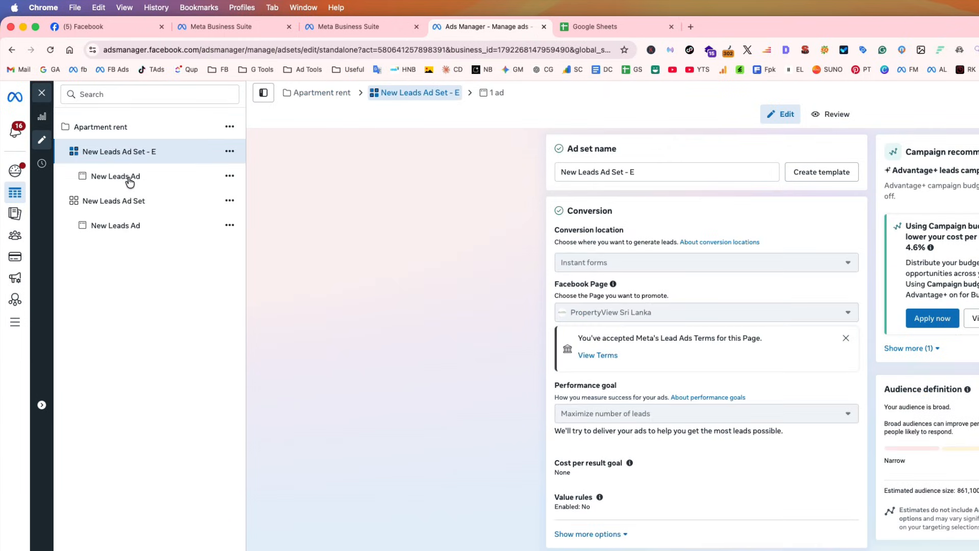
left_click(137, 178)
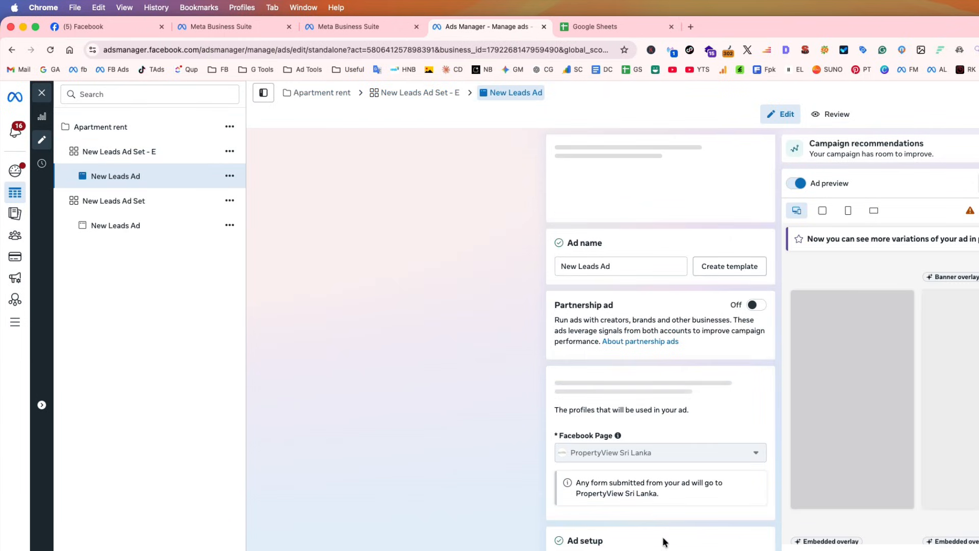
Examine the ad's instant form destination and its automated lead delivery options.
scroll(664, 541, "down", 6)
scroll(665, 503, "down", 5)
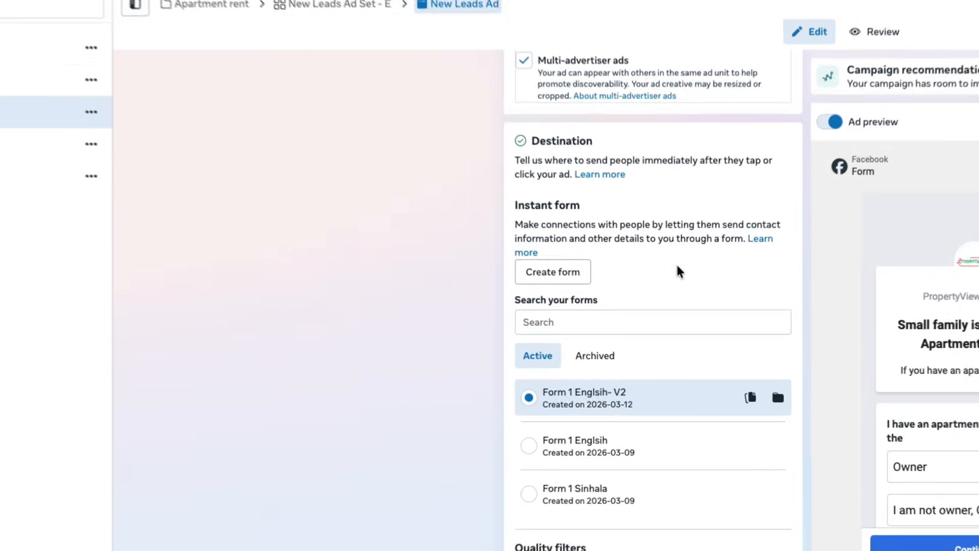
scroll(712, 520, "down", 3)
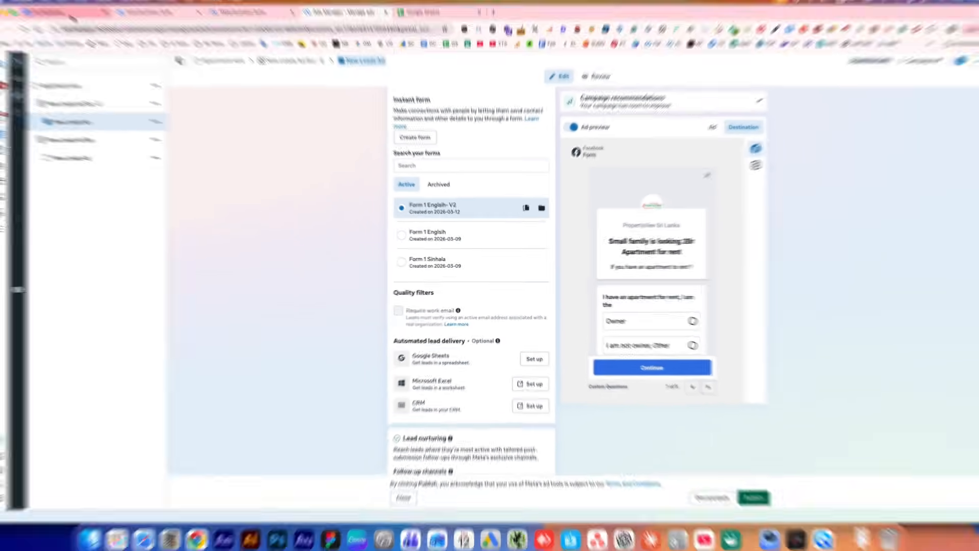
Switch to the PropertyView Sri Lanka Facebook page and open Instant Forms through Meta Business Suite.
left_click(76, 19)
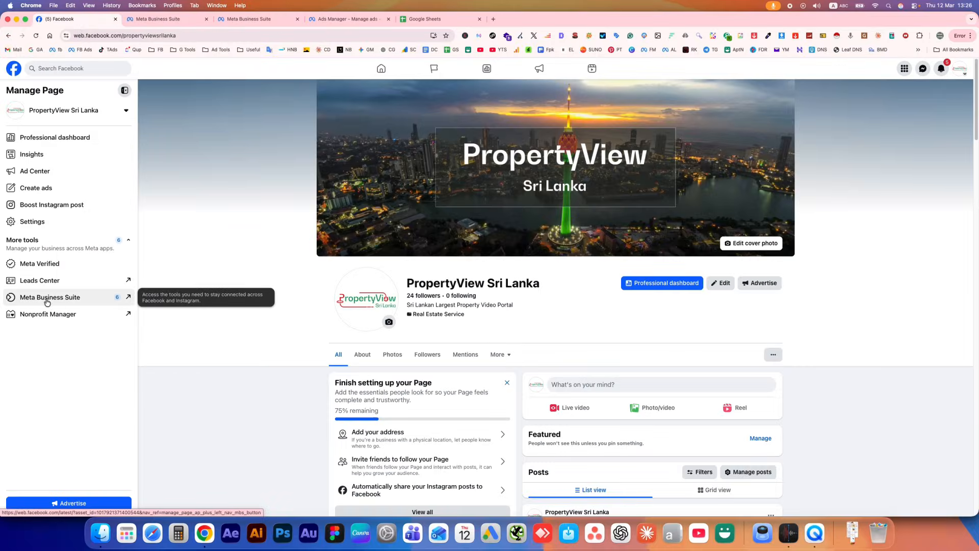
left_click(104, 306)
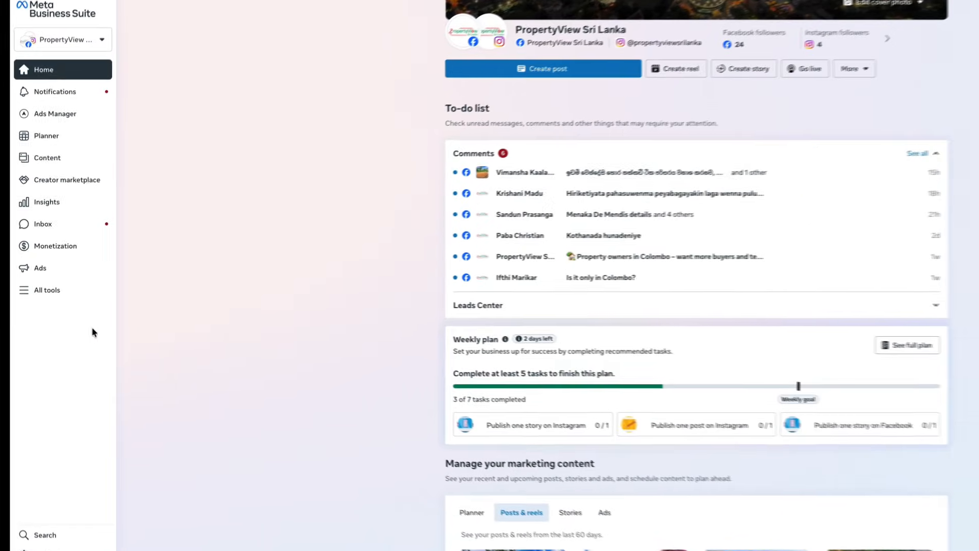
left_click(21, 291)
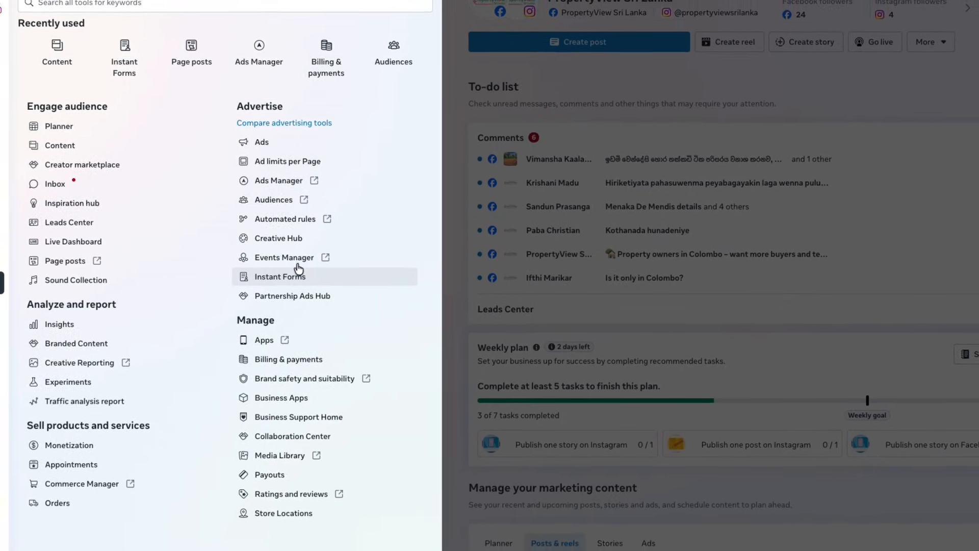
left_click(305, 278)
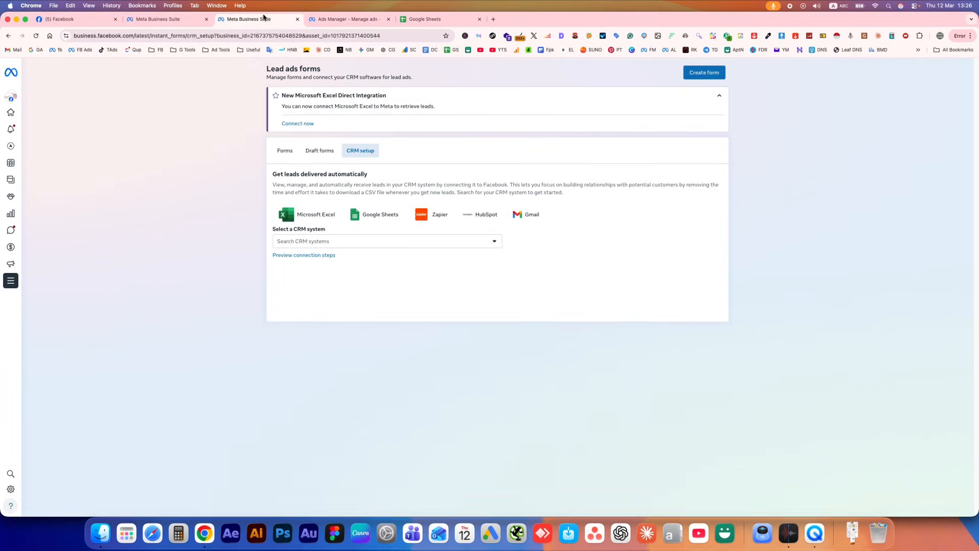
Check the list of lead forms, then choose Google Sheets as the system in the CRM setup.
left_click(286, 154)
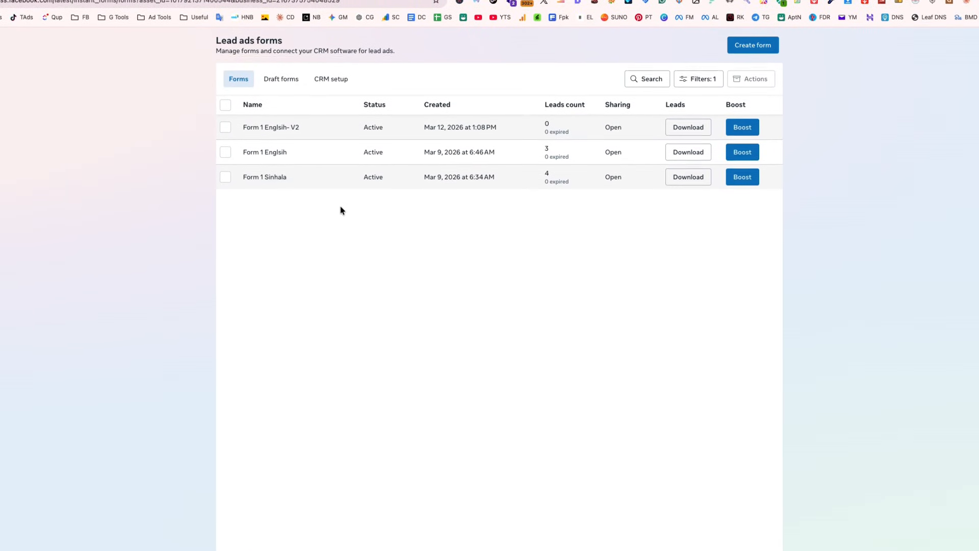
left_click(331, 87)
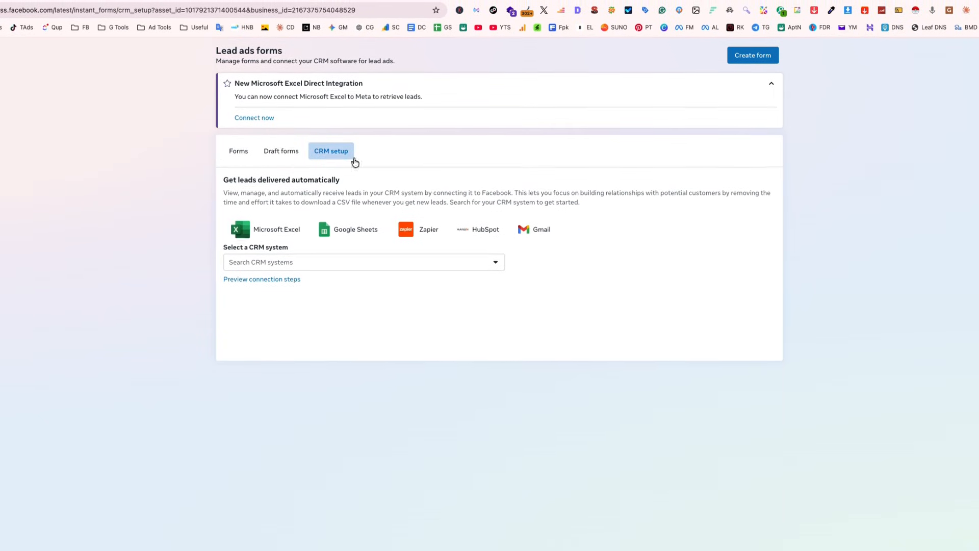
left_click(352, 236)
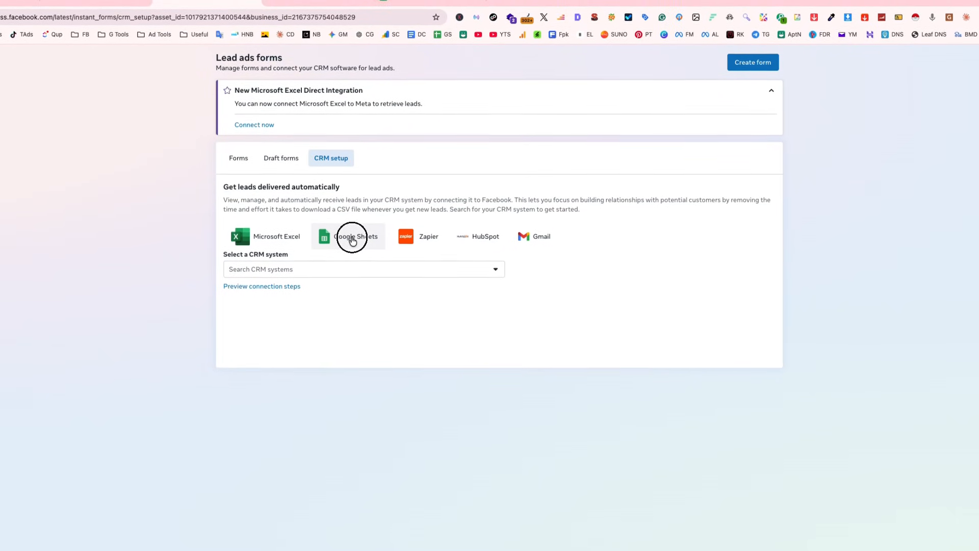
left_click(350, 242)
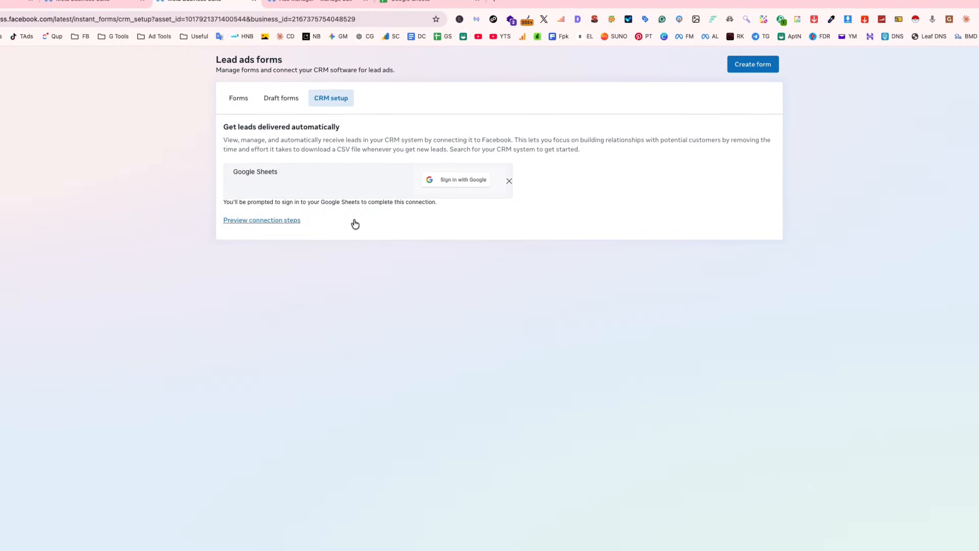
Sign in with the Google account, grant the Google Sheet integration all requested access, and start a new lead form integration.
left_click(464, 182)
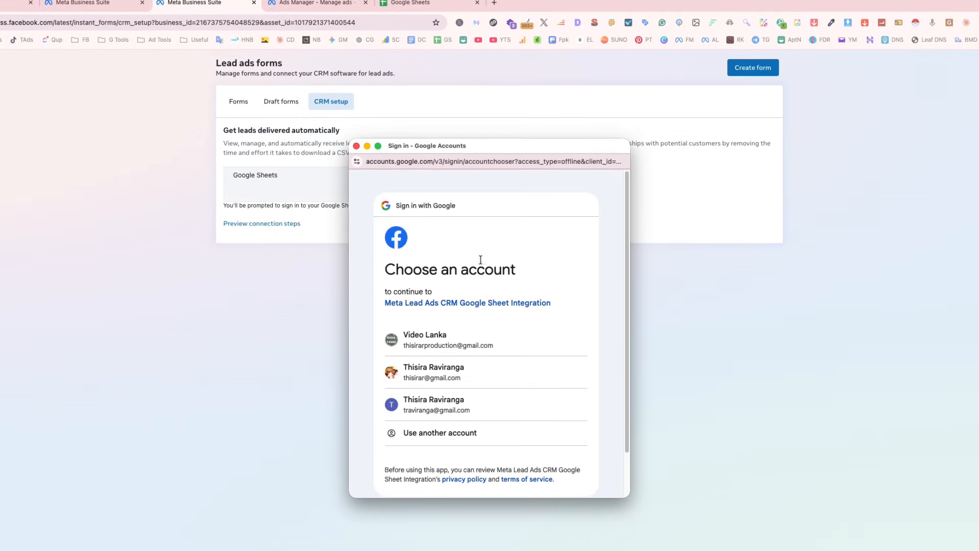
left_click(435, 375)
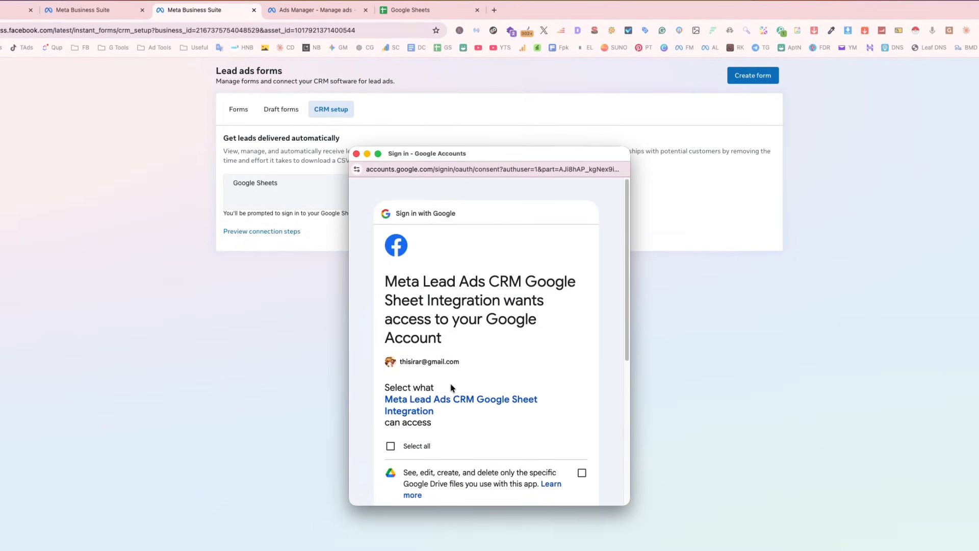
scroll(493, 332, "down", 3)
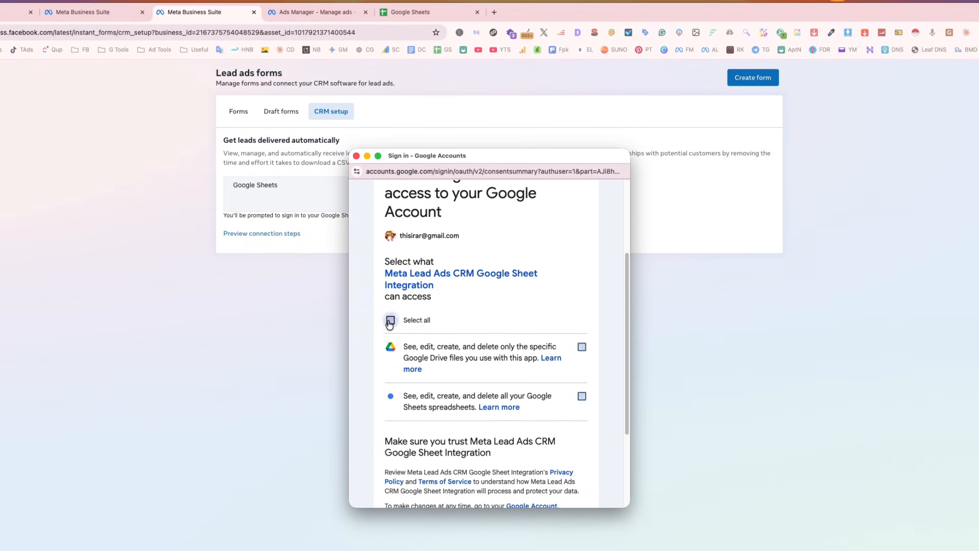
scroll(510, 308, "down", 3)
scroll(541, 275, "up", 5)
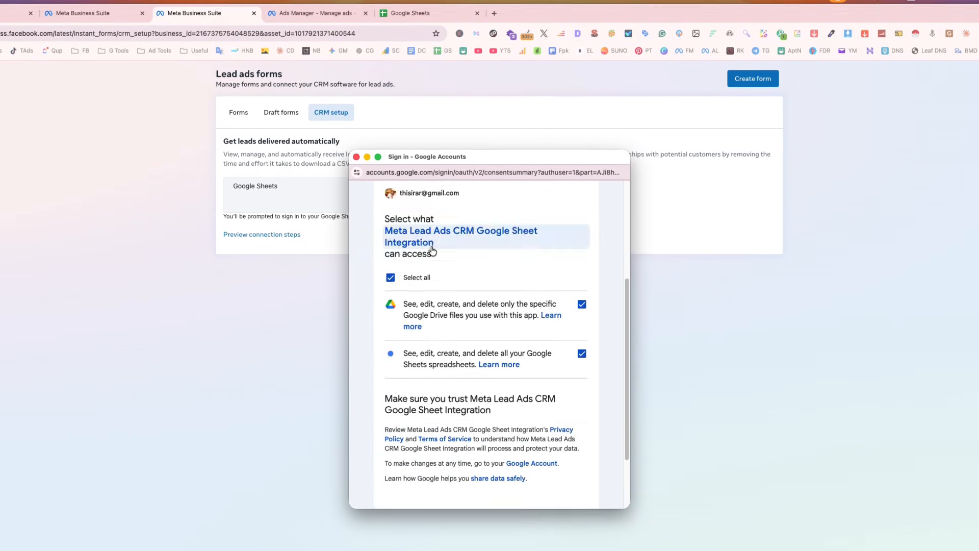
scroll(566, 304, "down", 5)
left_click(570, 436)
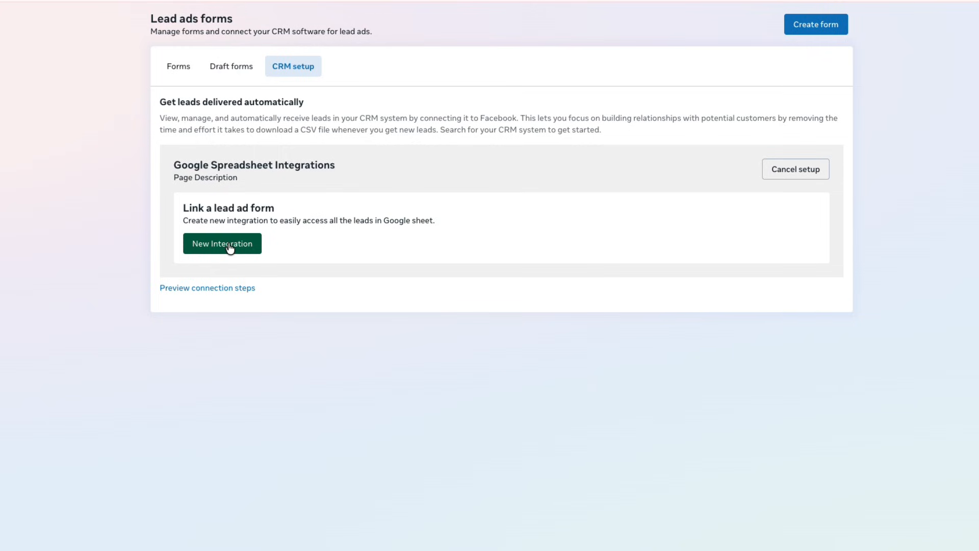
left_click(230, 245)
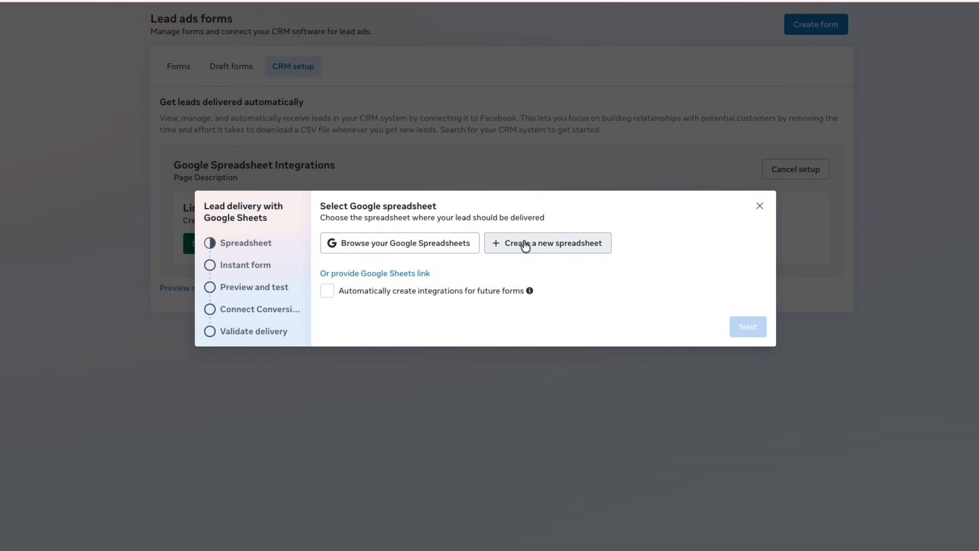
left_click(413, 279)
left_click(393, 269)
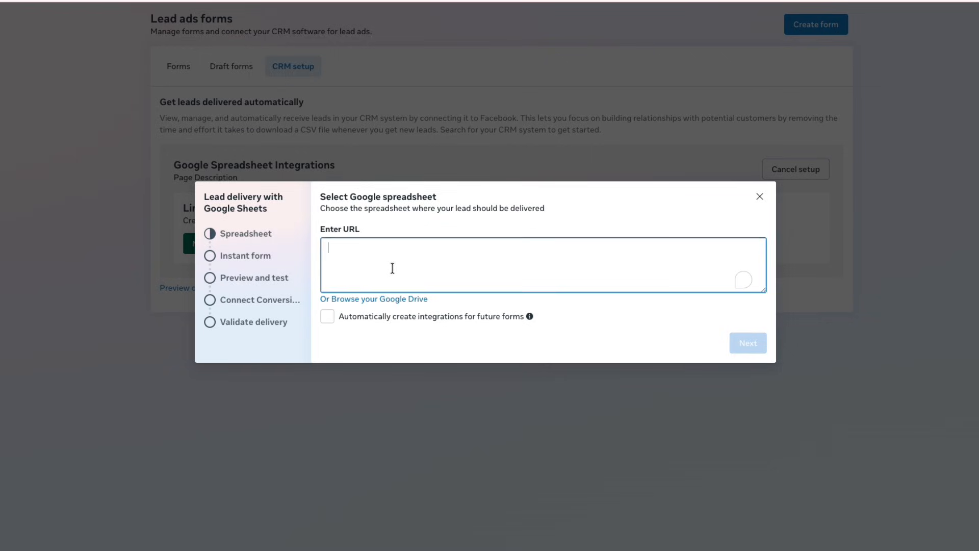
left_click(385, 300)
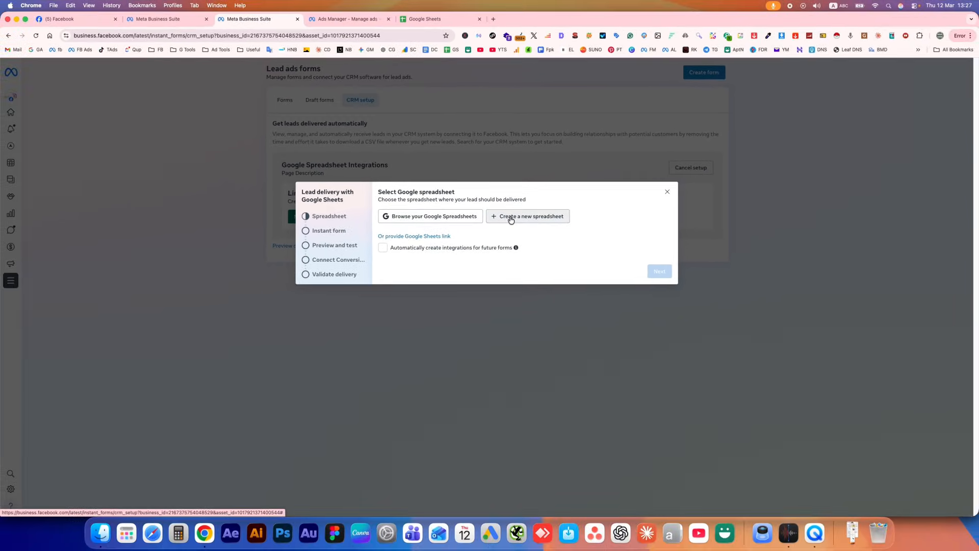
Switch to Google Sheets and create a blank spreadsheet.
left_click(426, 20)
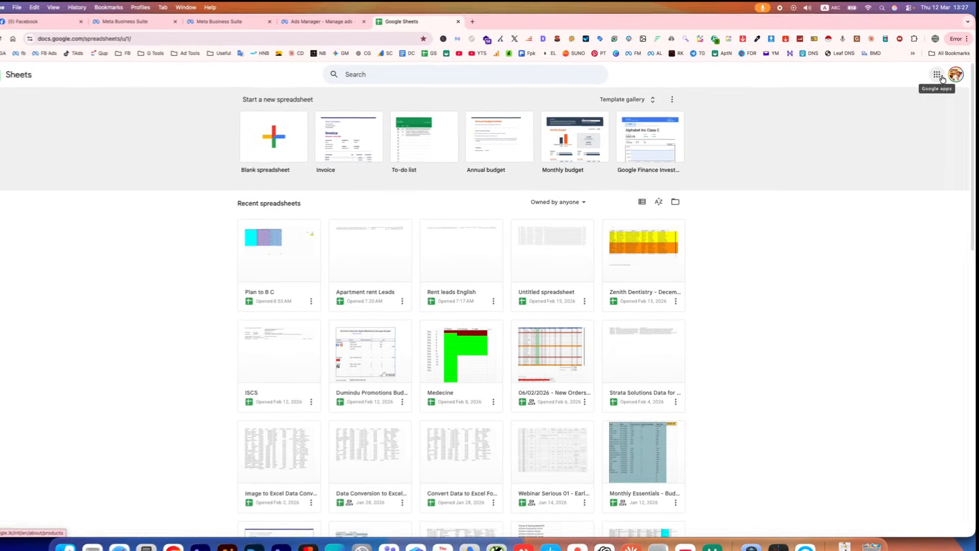
left_click(938, 76)
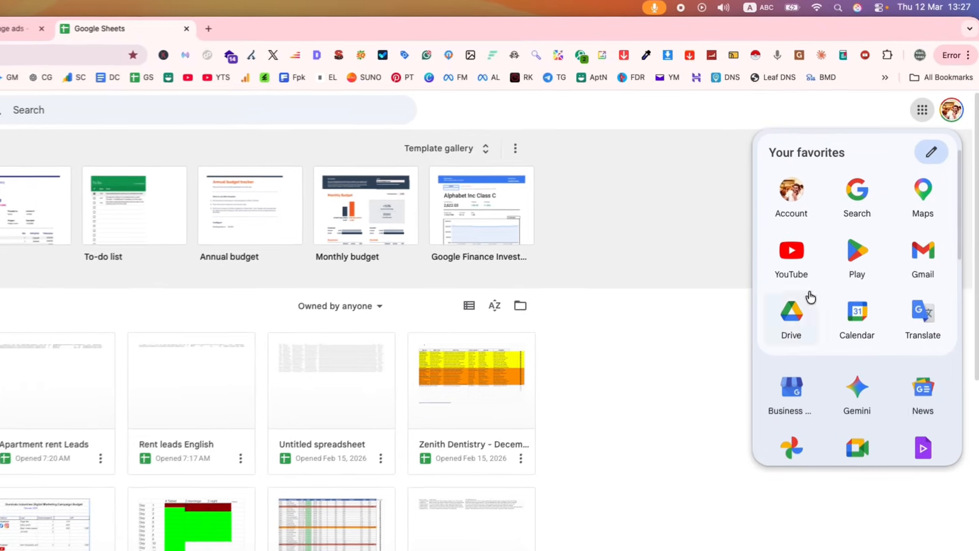
scroll(806, 371, "down", 5)
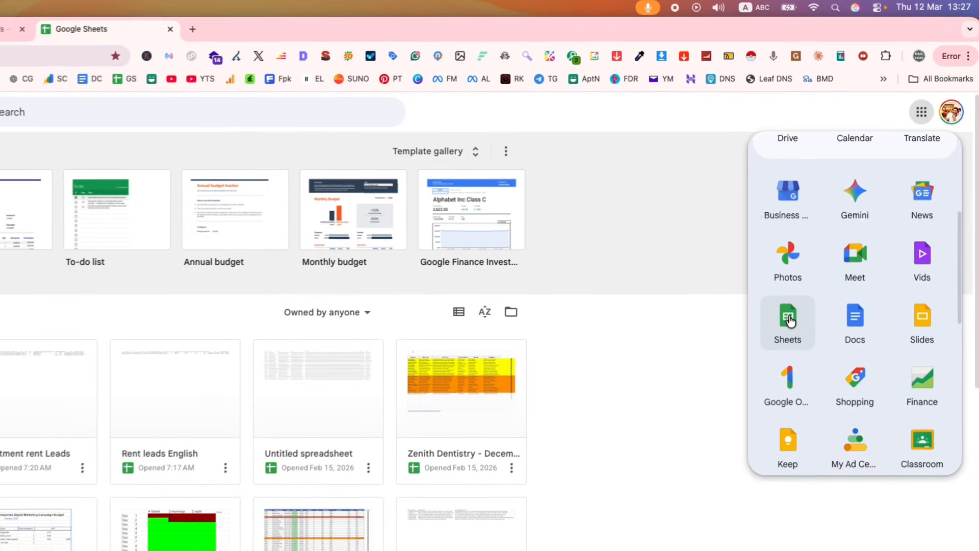
left_click(690, 354)
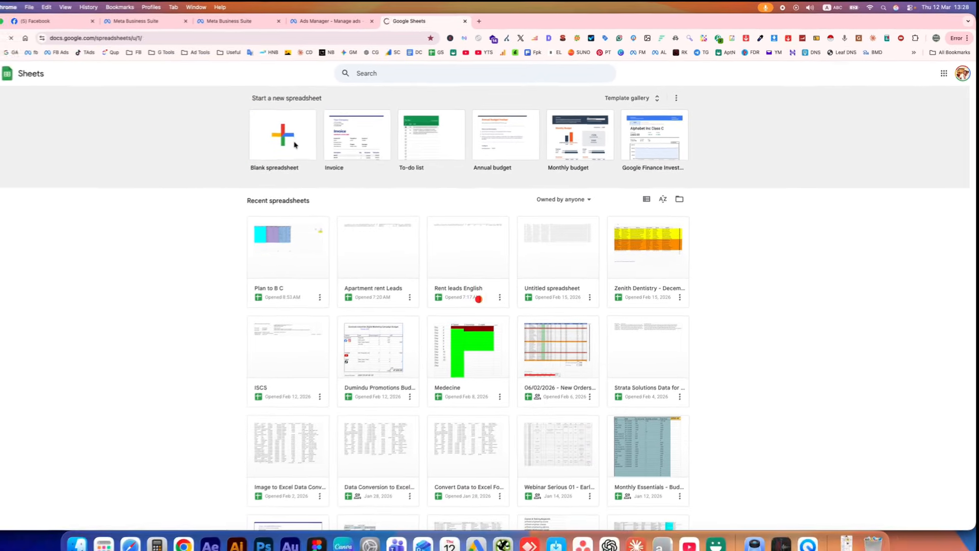
left_click(259, 149)
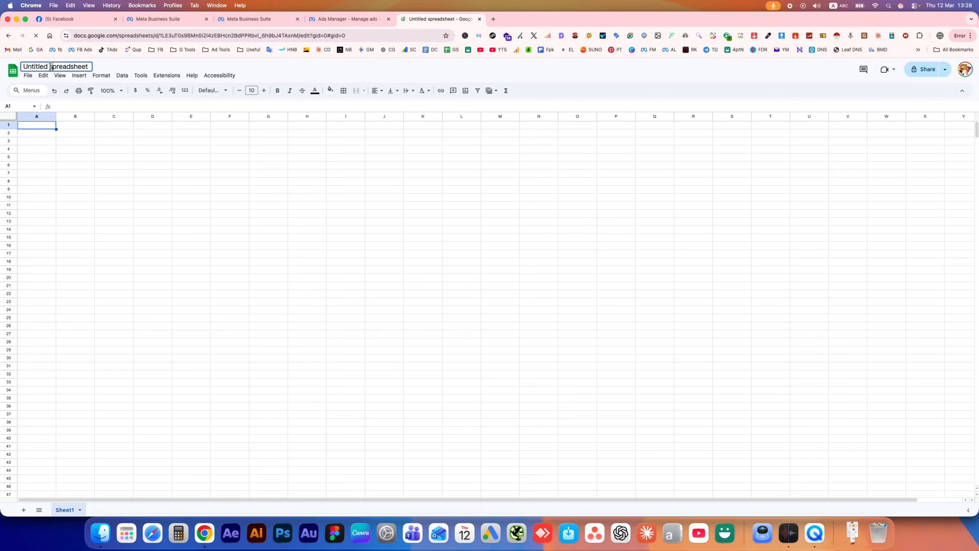
Name the spreadsheet "New Leads Sheets".
key("super+a")
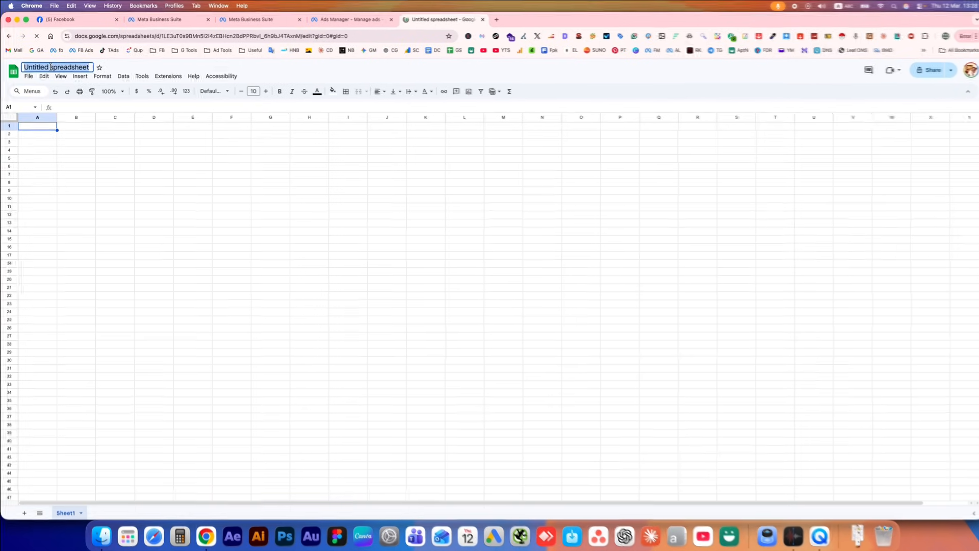
type("New Leads")
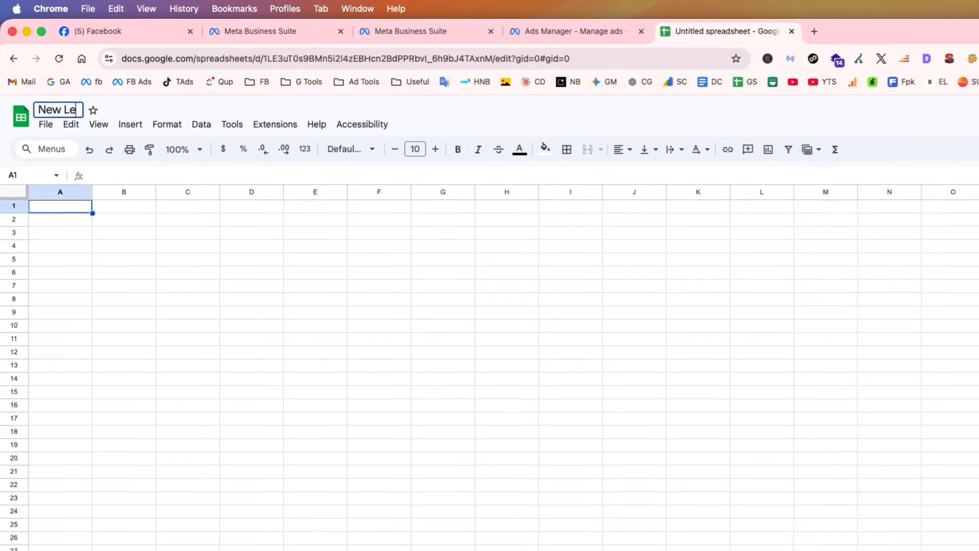
type(" Sheets")
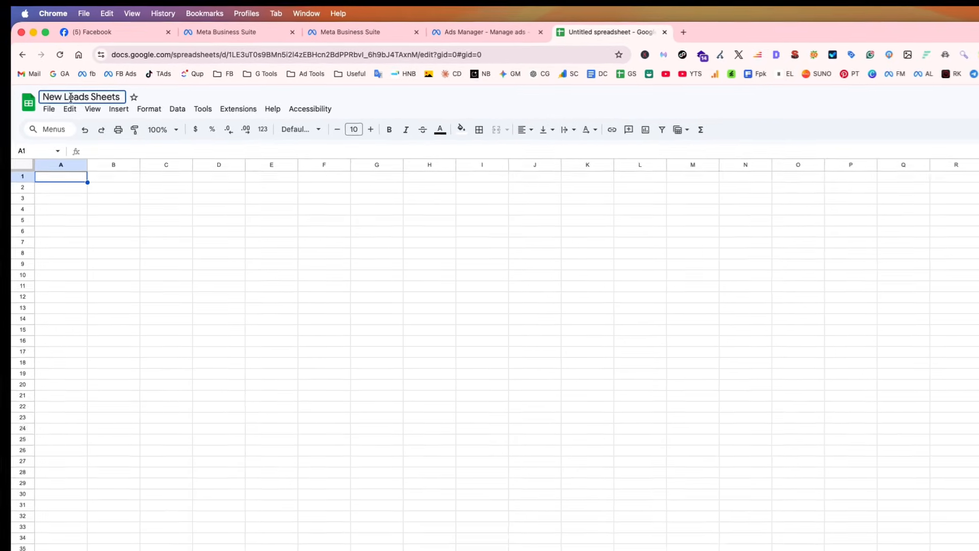
left_click(324, 286)
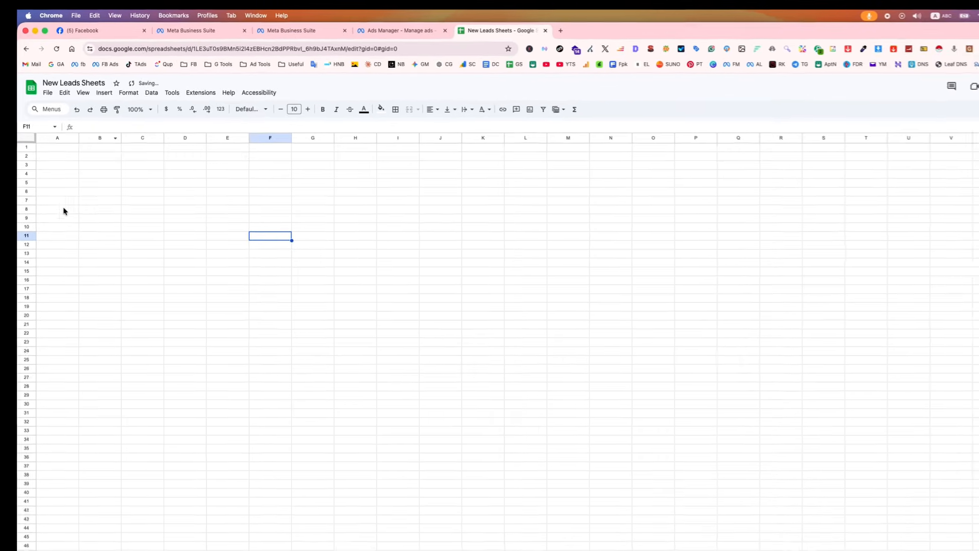
Rename Sheet1 of the spreadsheet as March.
right_click(73, 508)
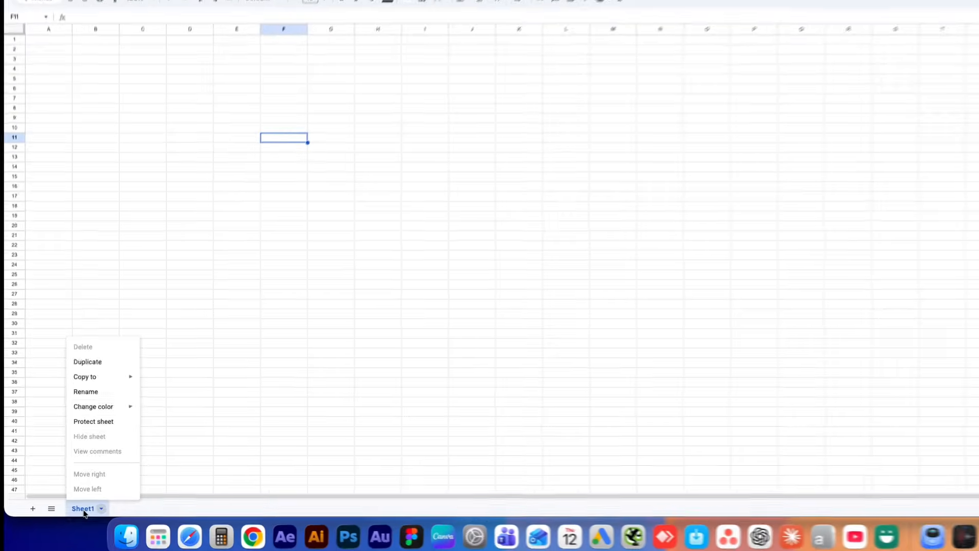
left_click(77, 408)
type("March")
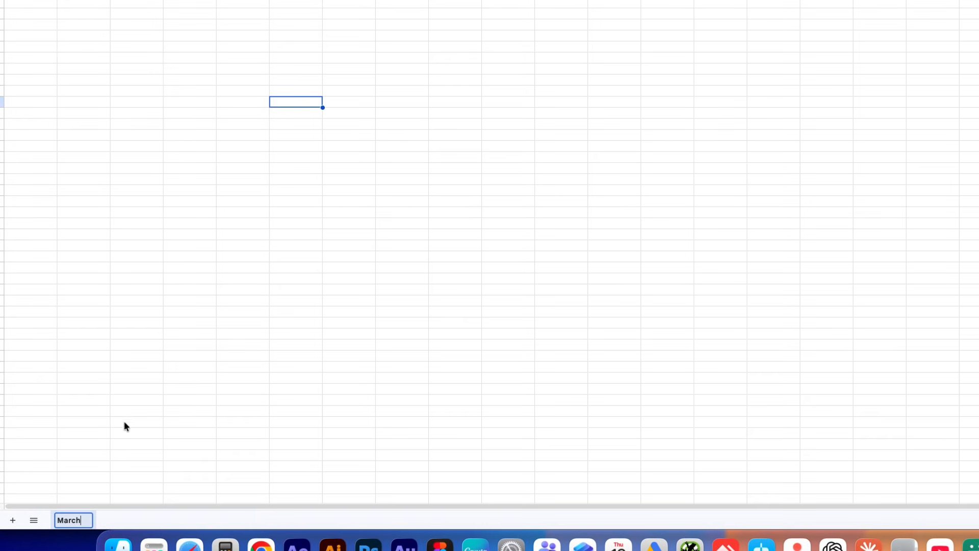
left_click(181, 400)
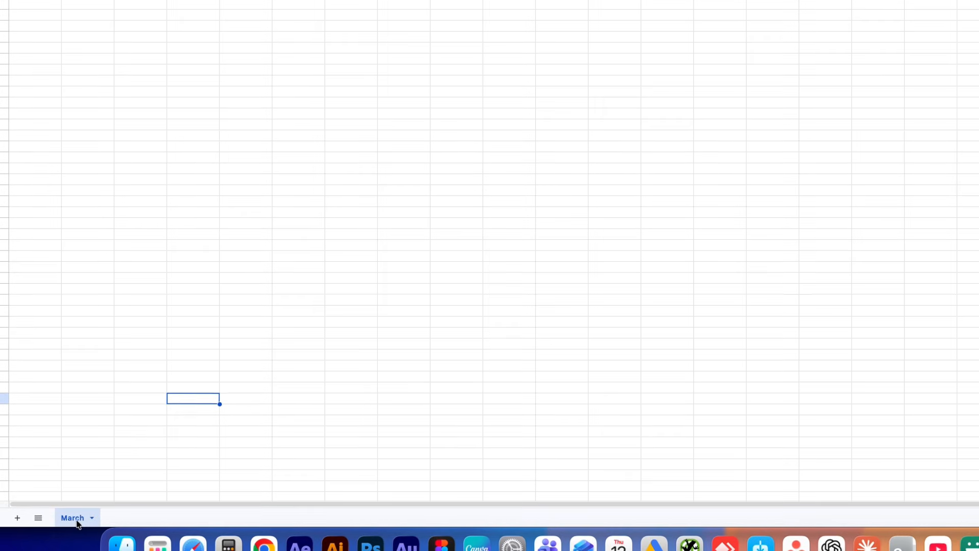
left_click(109, 360)
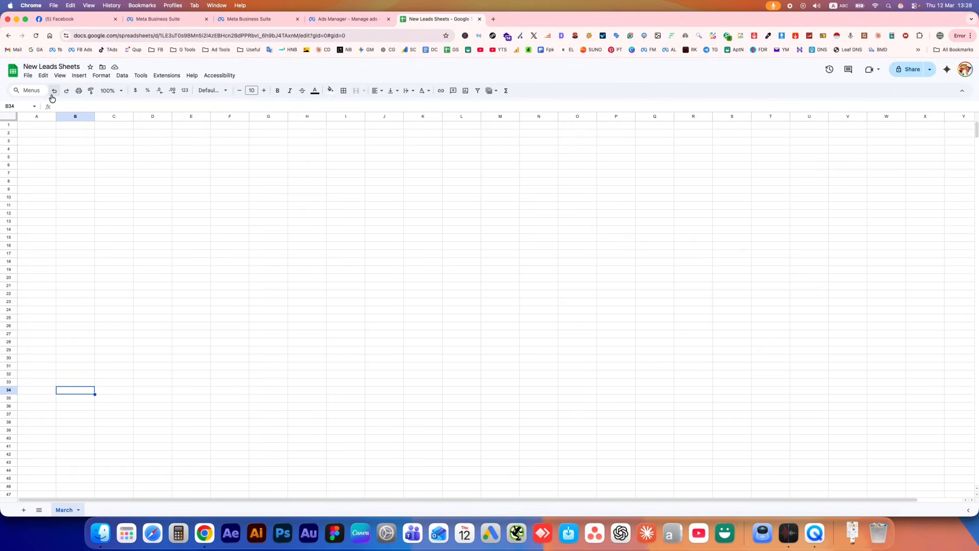
left_click(79, 509)
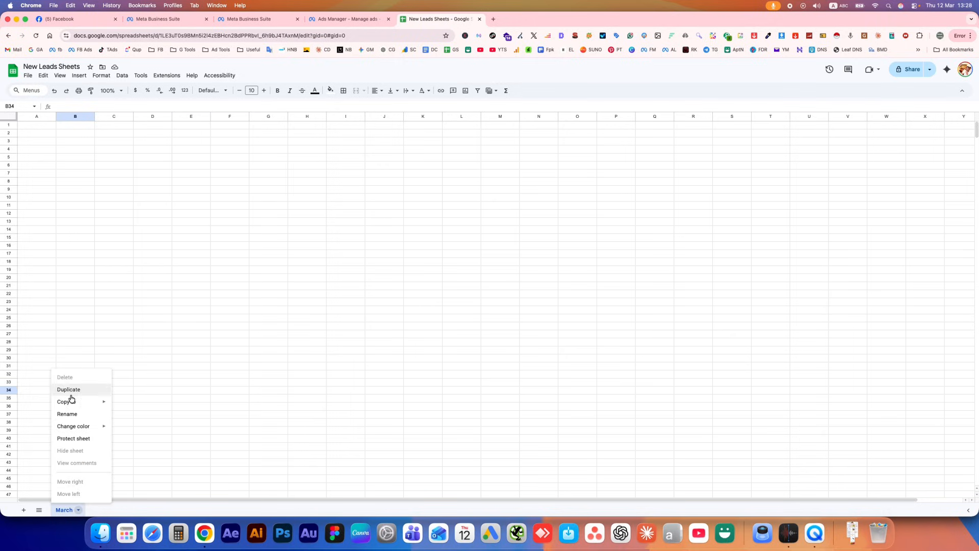
left_click(193, 439)
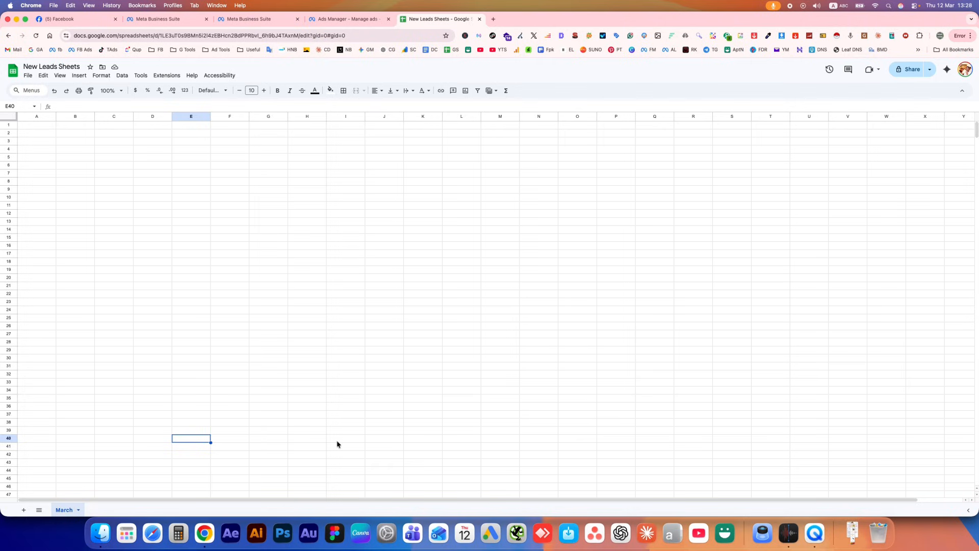
Switch to Ads Manager and set up the ad's Google Sheets lead delivery with New Leads Sheets as the target spreadsheet.
left_click(356, 22)
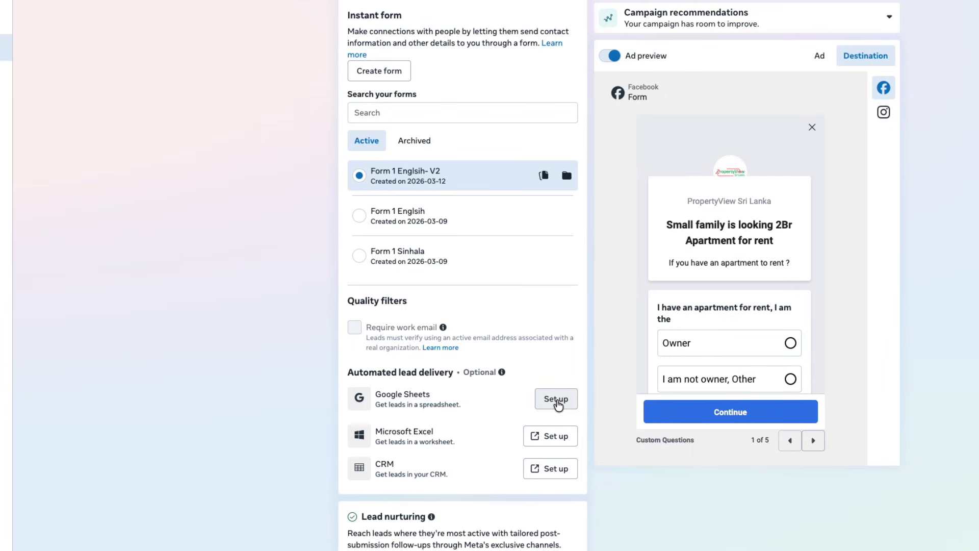
left_click(558, 403)
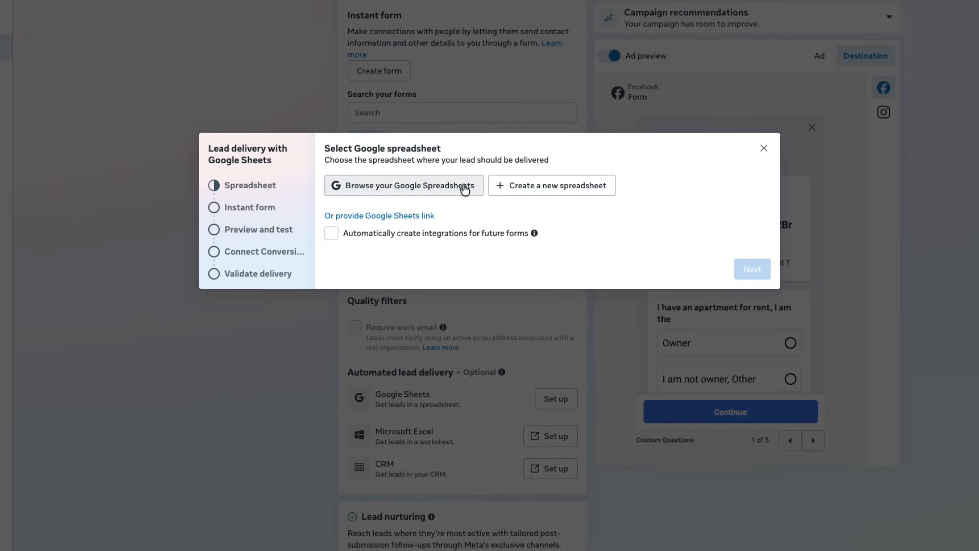
left_click(434, 189)
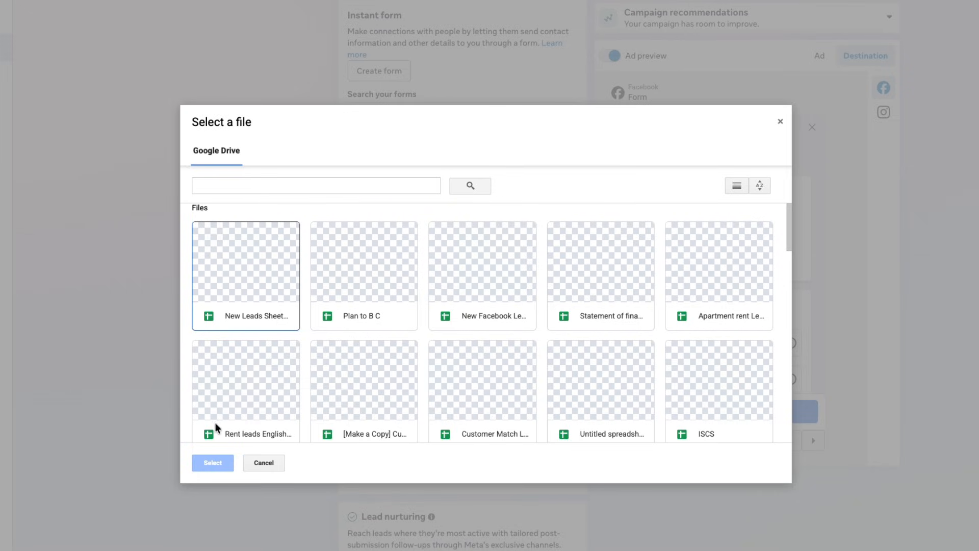
left_click(224, 306)
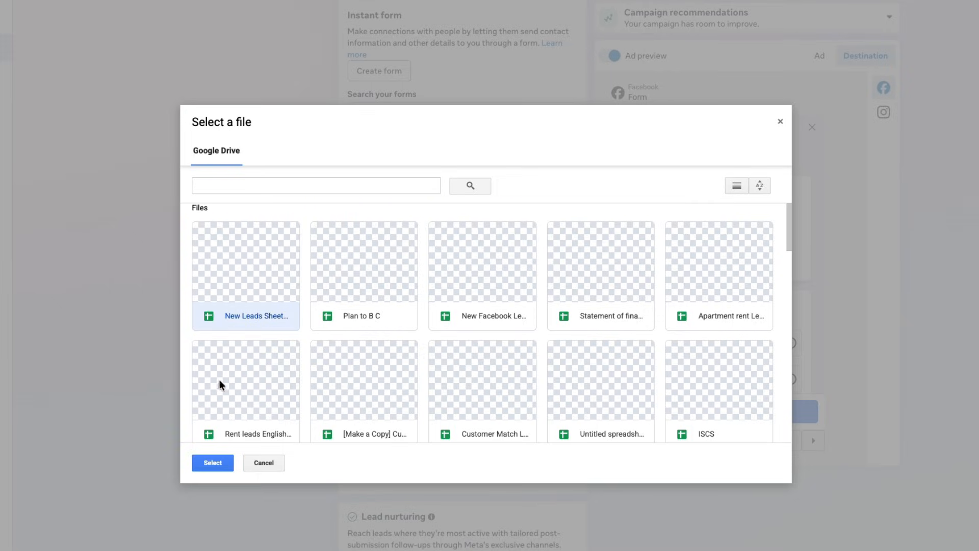
left_click(212, 464)
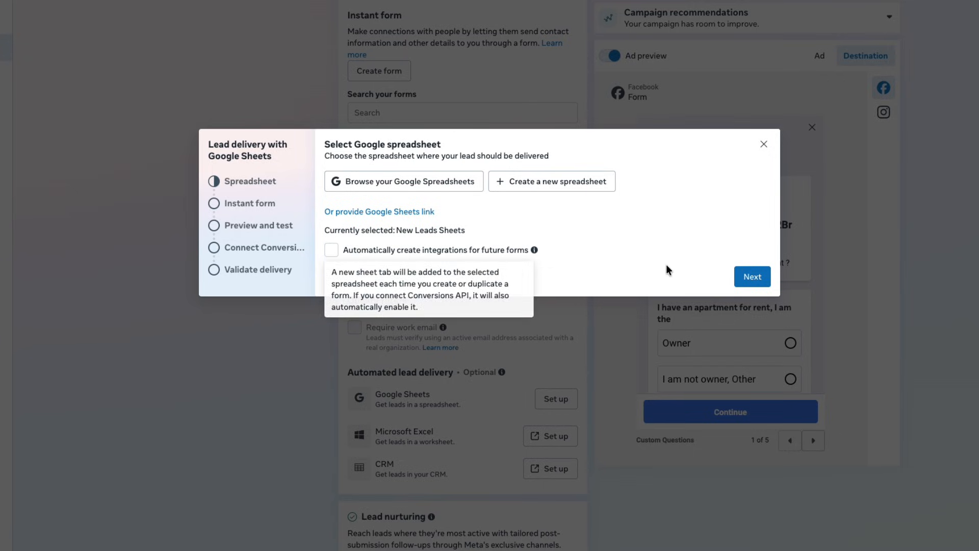
left_click(754, 276)
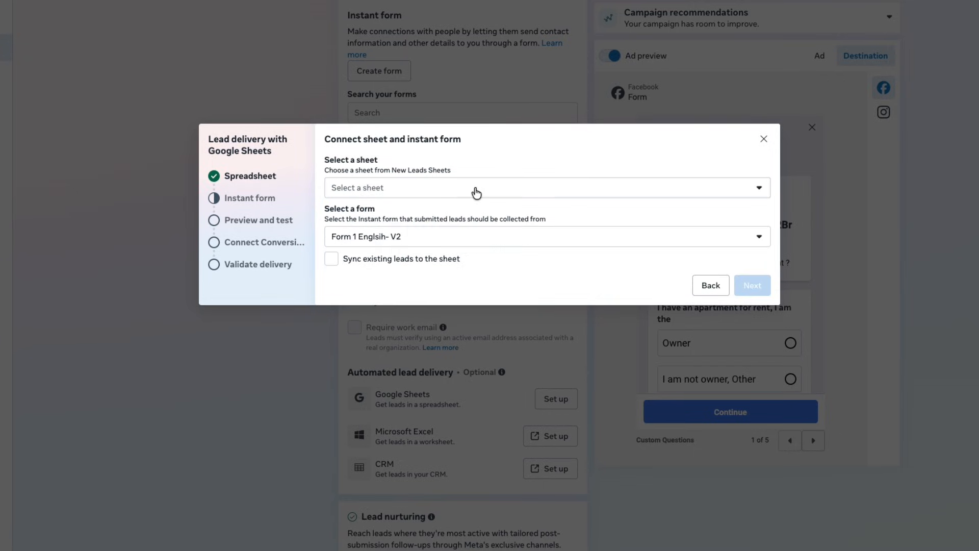
Pair the March sheet with the instant form "Form 1 Englsih- V2" and sync existing leads to the sheet.
left_click(464, 190)
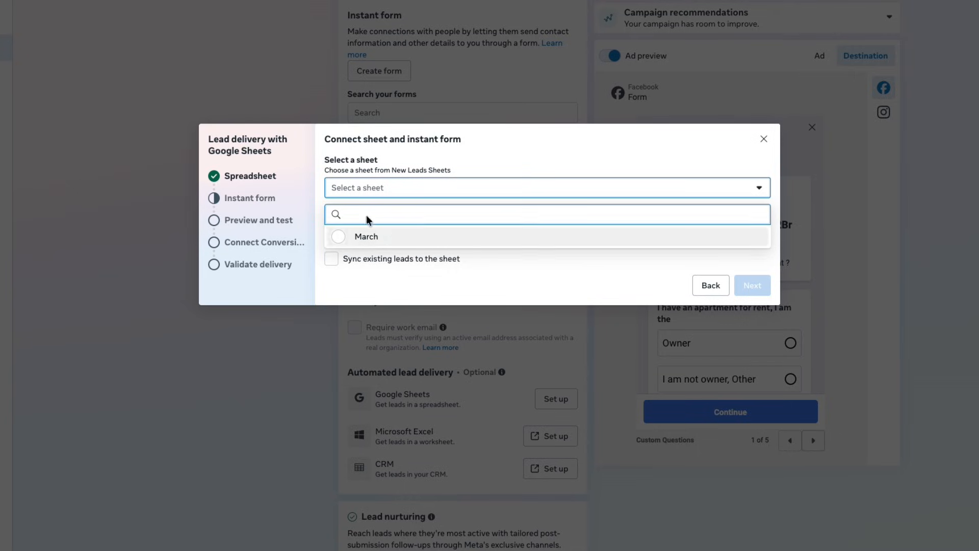
left_click(359, 238)
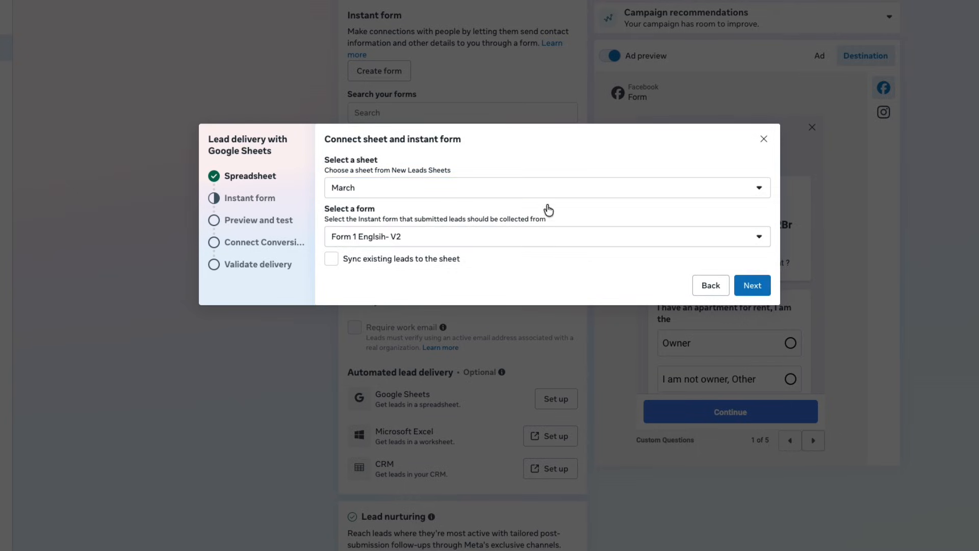
left_click(485, 240)
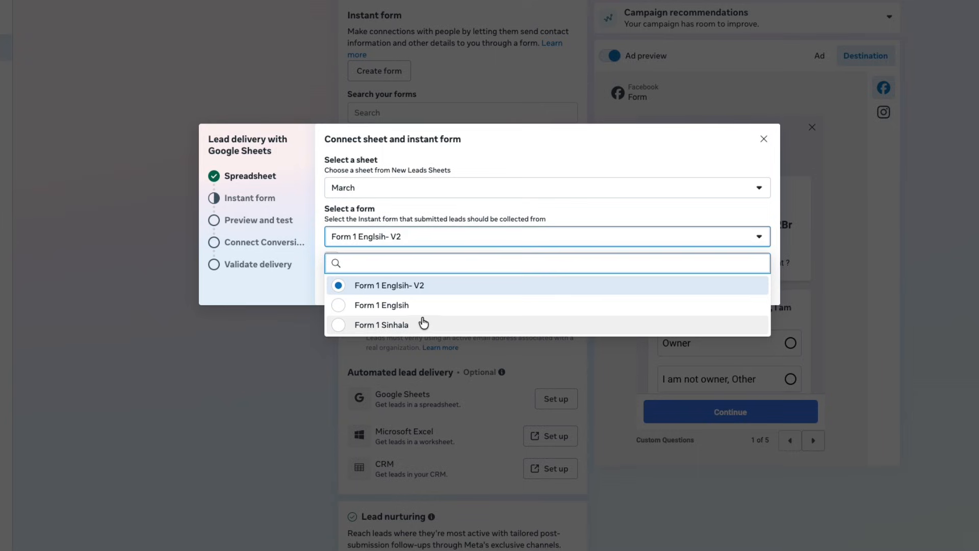
left_click(427, 285)
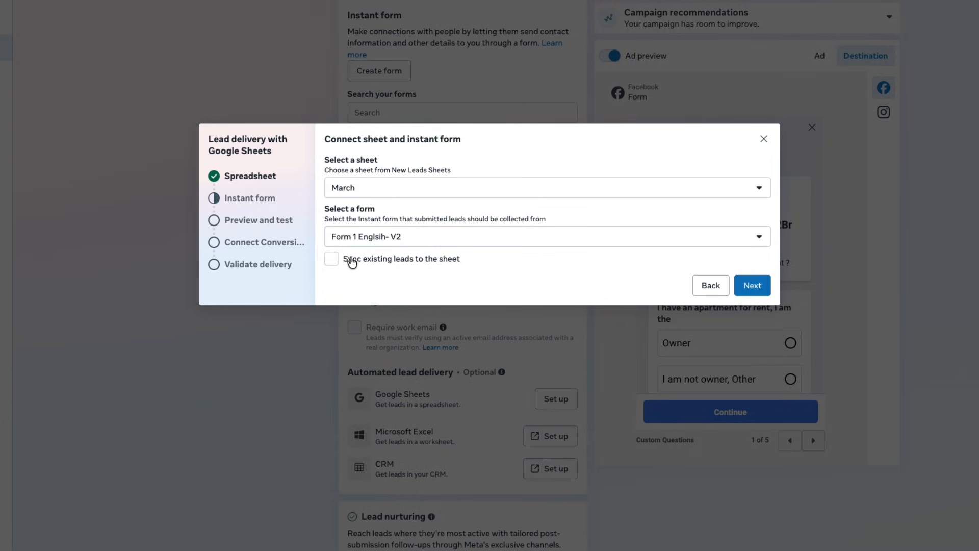
left_click(414, 266)
left_click(747, 287)
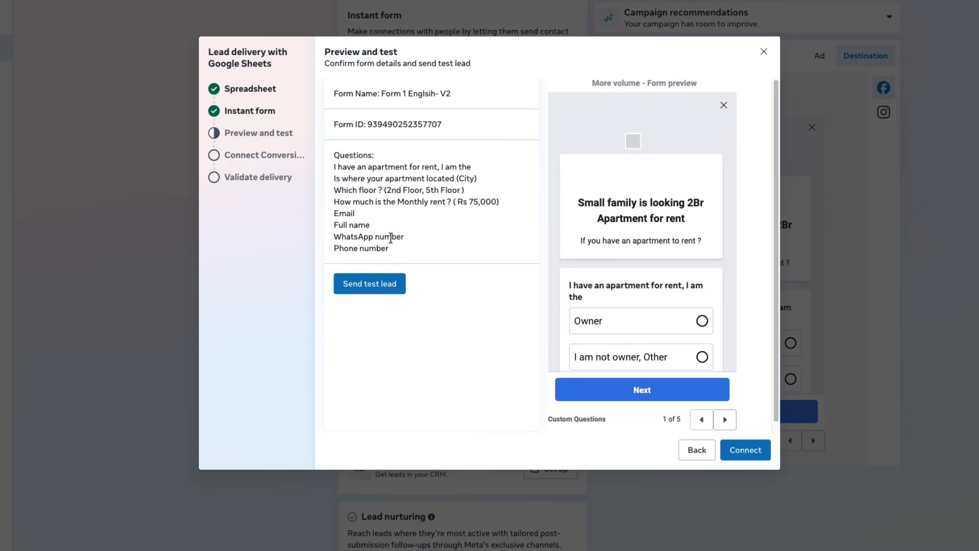
Send a test lead from the form preview, check for it in the New Leads Sheets spreadsheet, and return to Ads Manager.
left_click(363, 285)
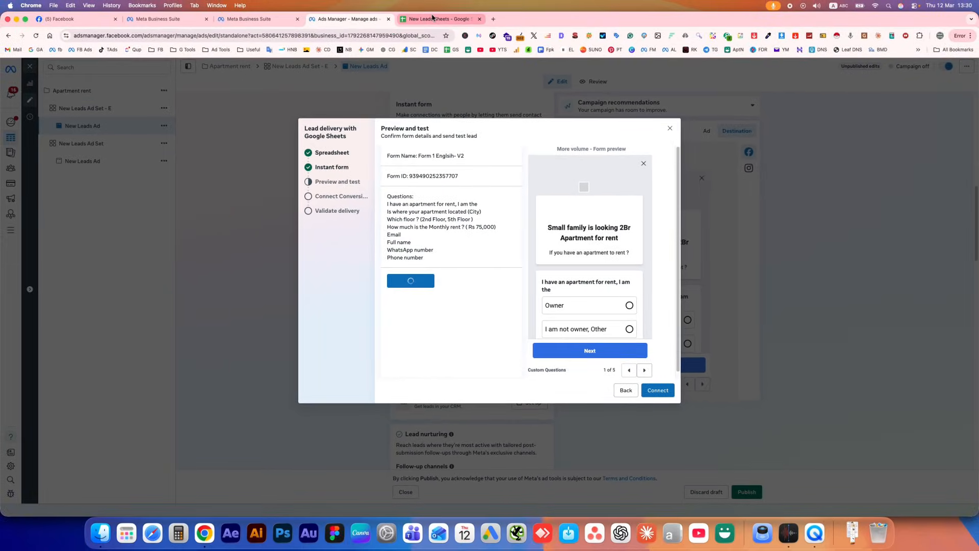
left_click(432, 19)
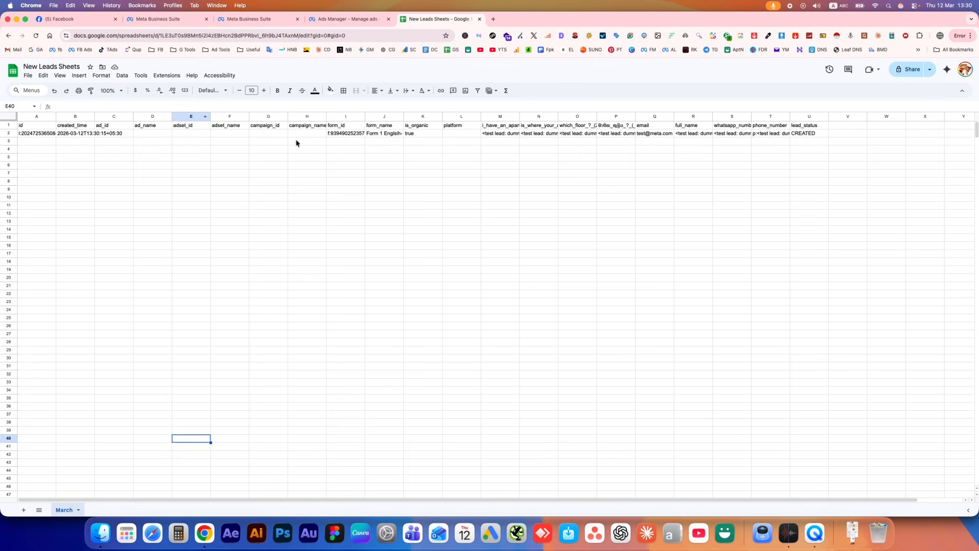
left_click(362, 19)
Connect the form to the sheet and link it to Conversions API with the Digital Marketing business and its website dataset.
left_click(657, 390)
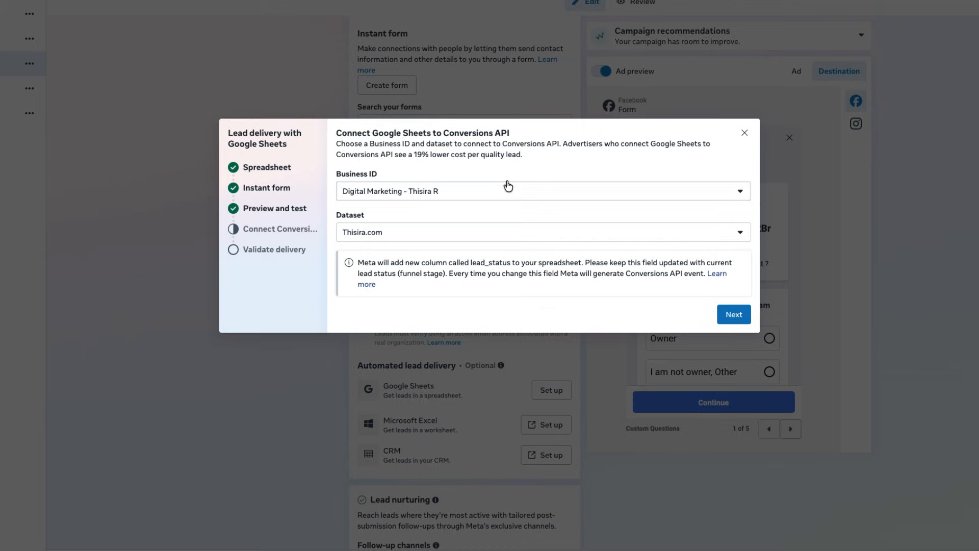
left_click(599, 192)
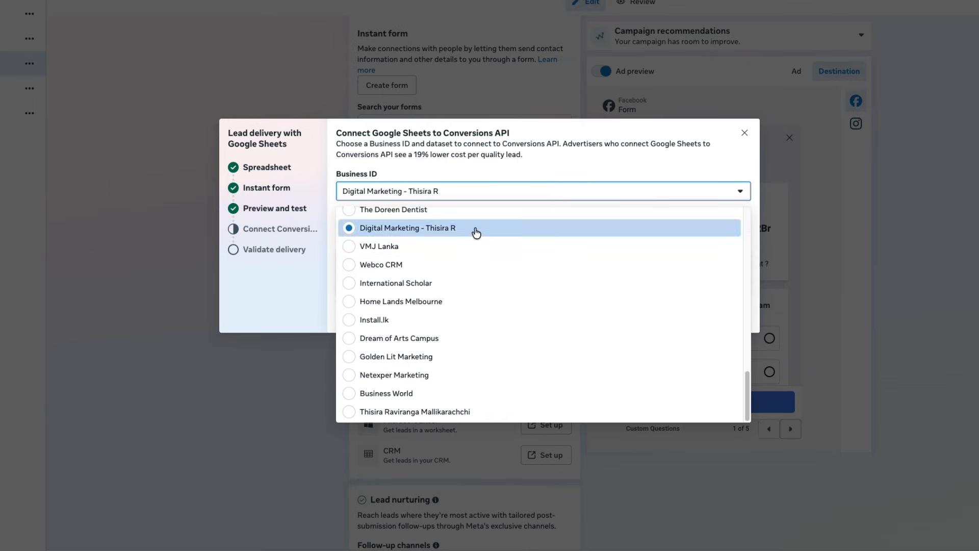
left_click(413, 228)
left_click(488, 239)
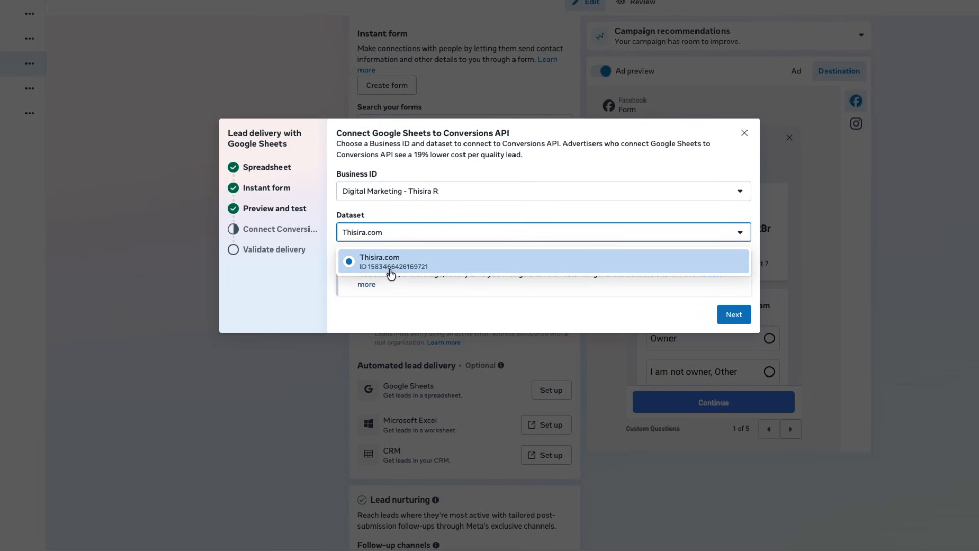
left_click(416, 262)
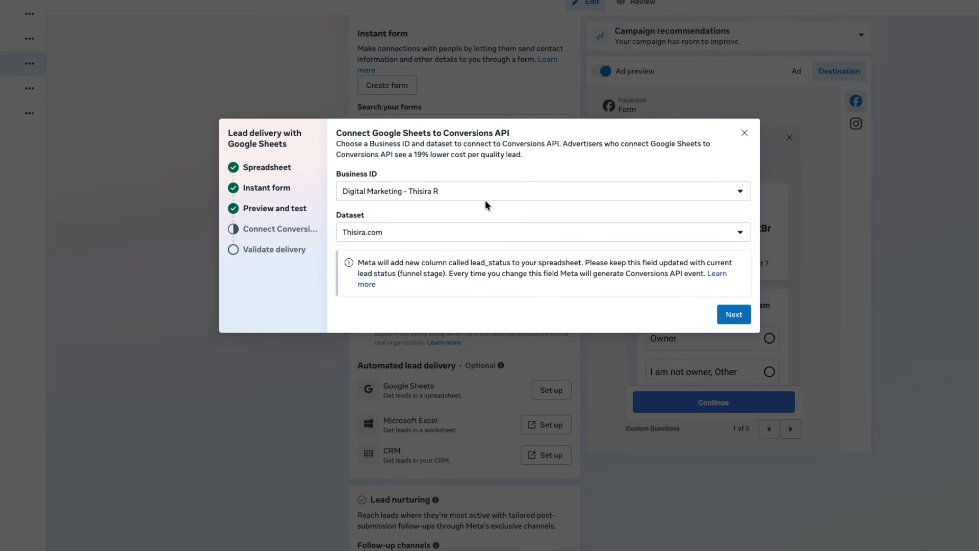
left_click(734, 315)
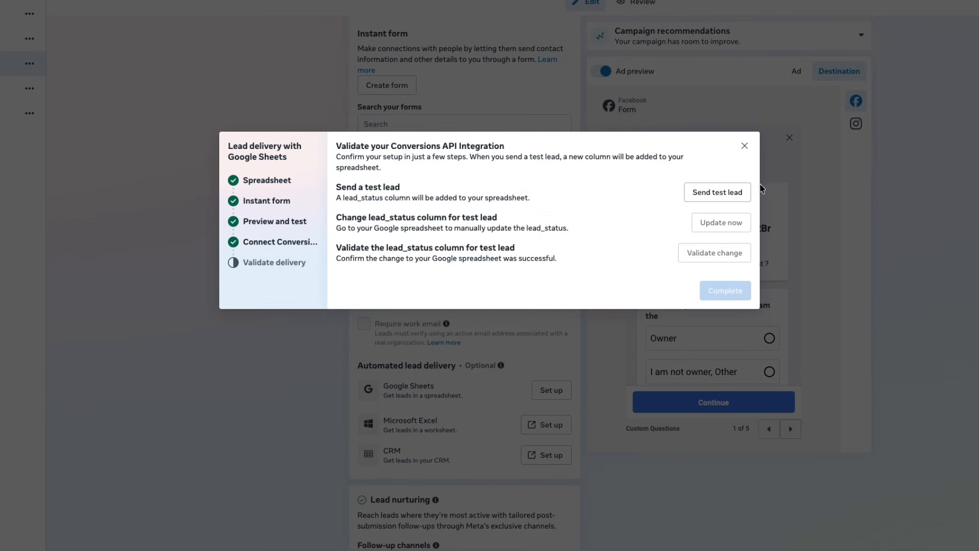
Send a test lead for validating the Conversions API integration and check for it in the New Leads Sheets spreadsheet.
left_click(707, 195)
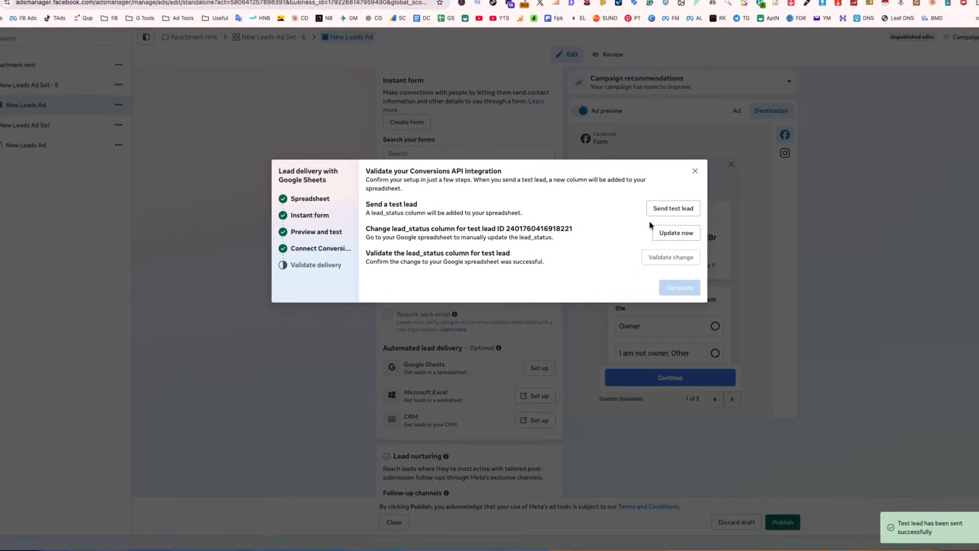
left_click(436, 20)
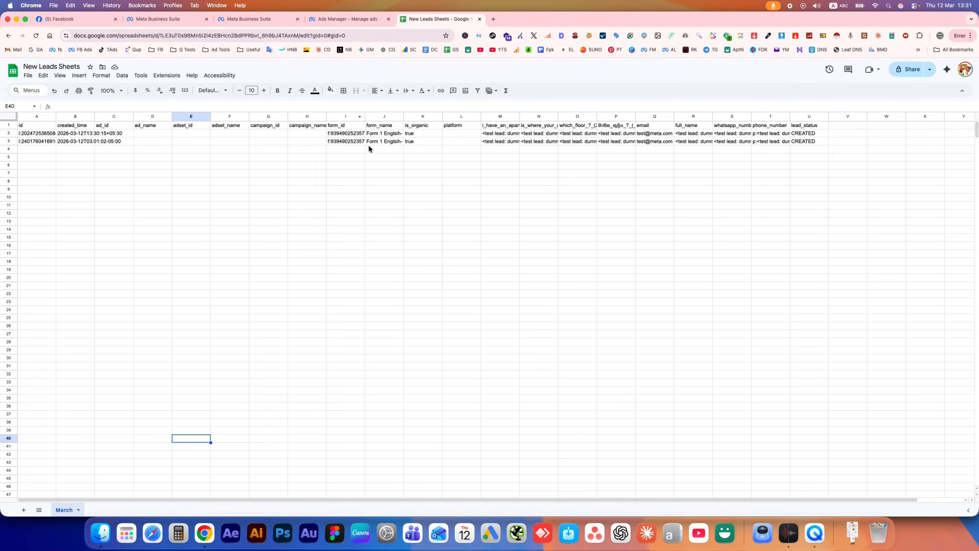
Open the New Leads Sheets spreadsheet from the lead_status update option in Ads Manager and examine the form and lead detail column headers.
left_click(349, 19)
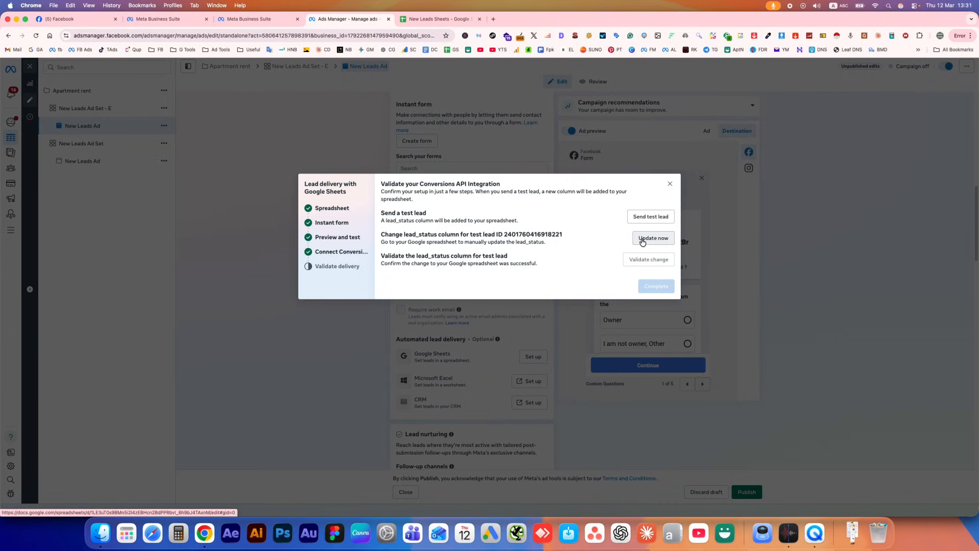
left_click(642, 240)
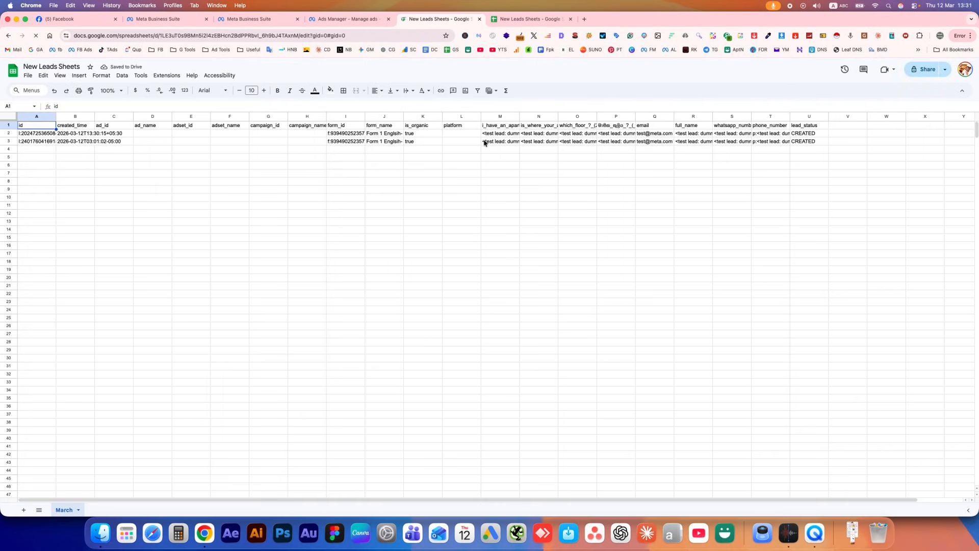
left_click(387, 126)
left_click(414, 128)
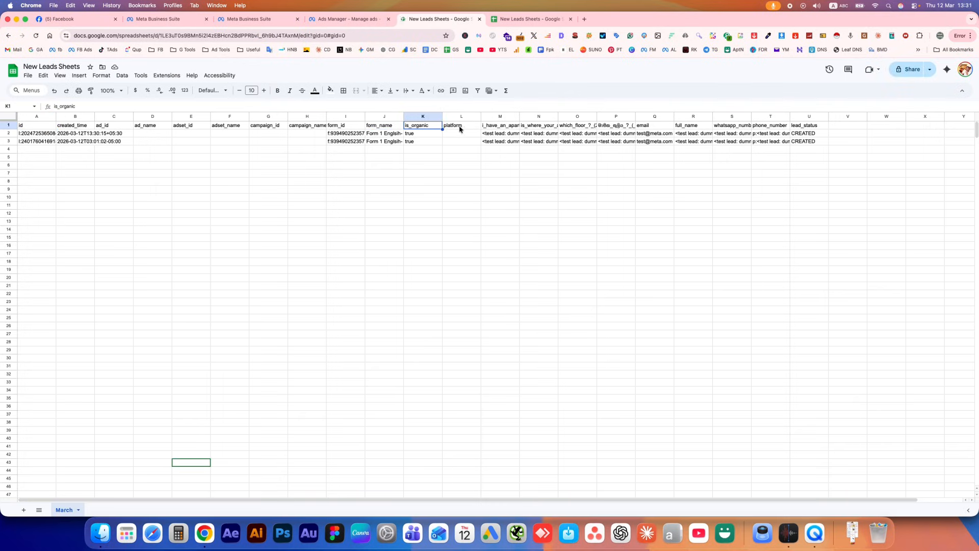
left_click(456, 128)
left_click(508, 127)
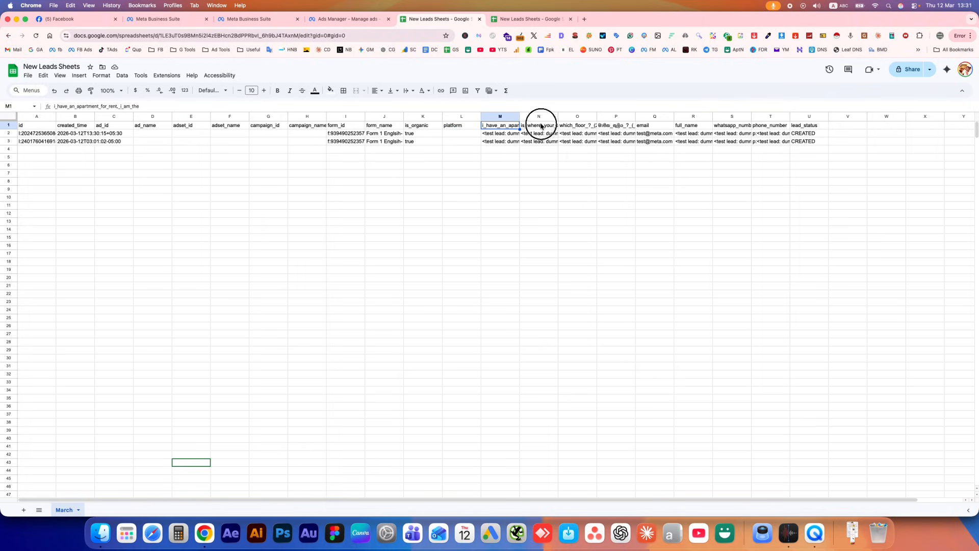
left_click(541, 127)
left_click(578, 127)
left_click(614, 126)
left_click(657, 129)
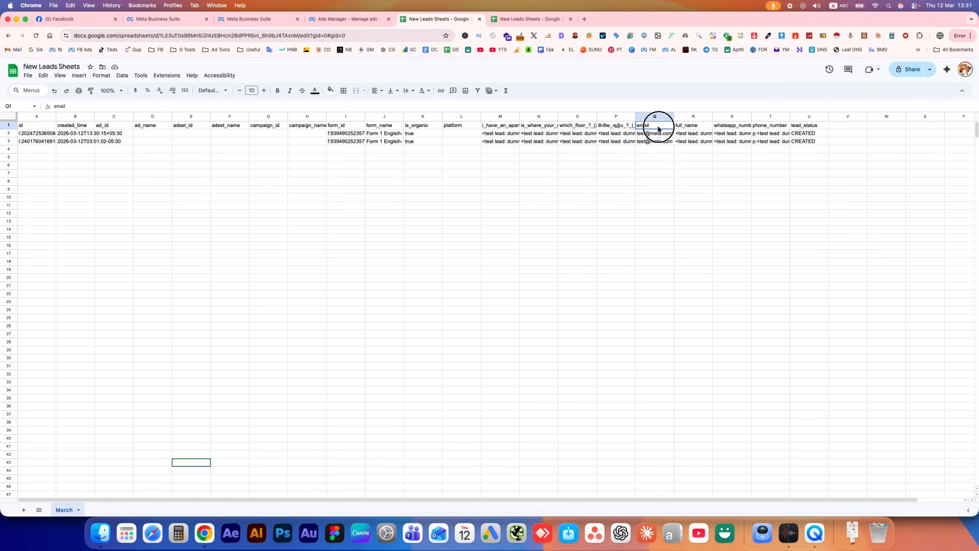
Return to Ads Manager, try to validate the test lead's lead_status change, and close the Google Sheets lead delivery setup.
left_click(360, 20)
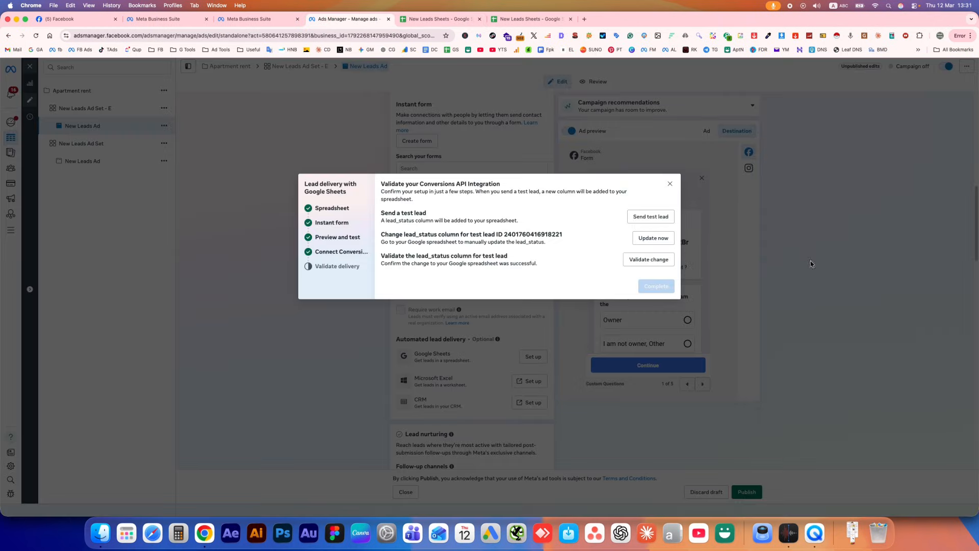
left_click(646, 259)
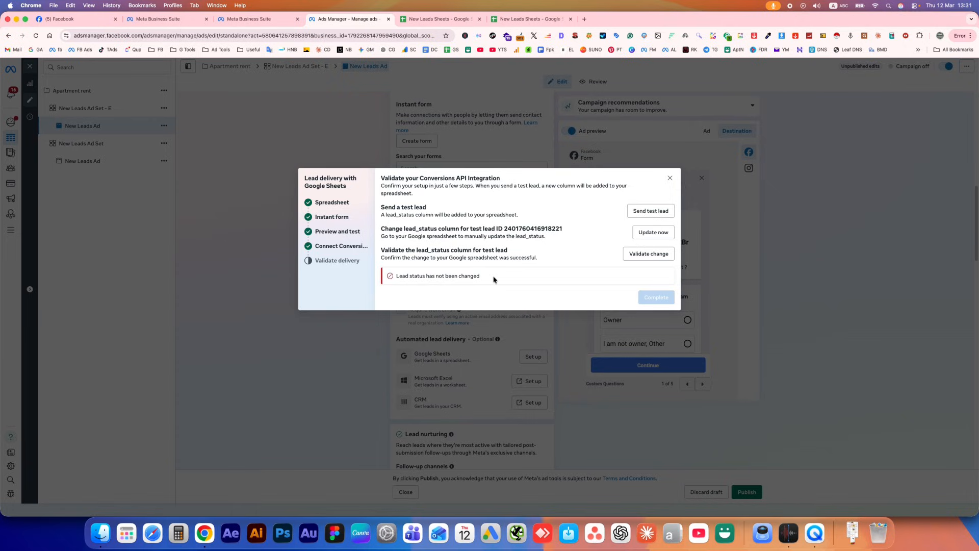
left_click(669, 177)
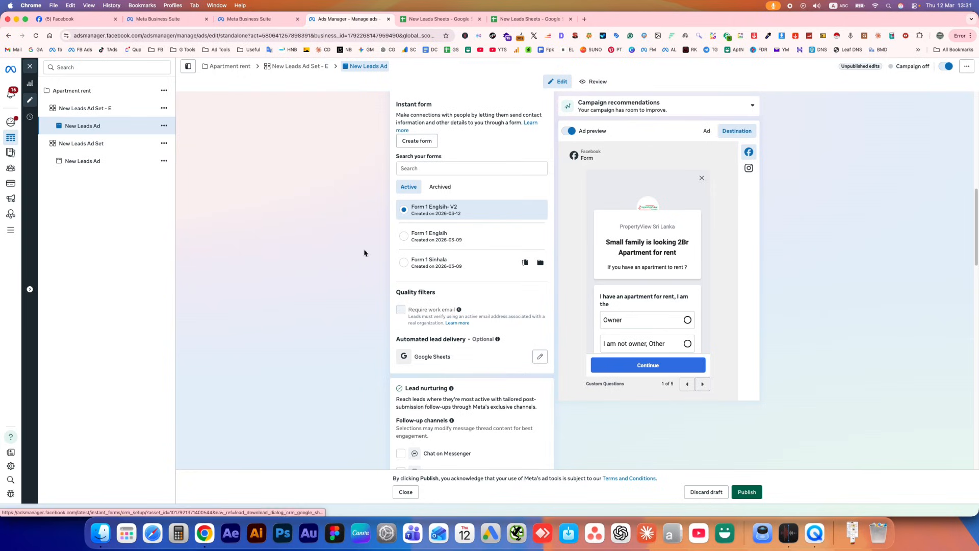
Look over both open copies of the New Leads Sheets spreadsheet and open Meta's Lead Ads Testing Tool in a new browser tab.
left_click(444, 22)
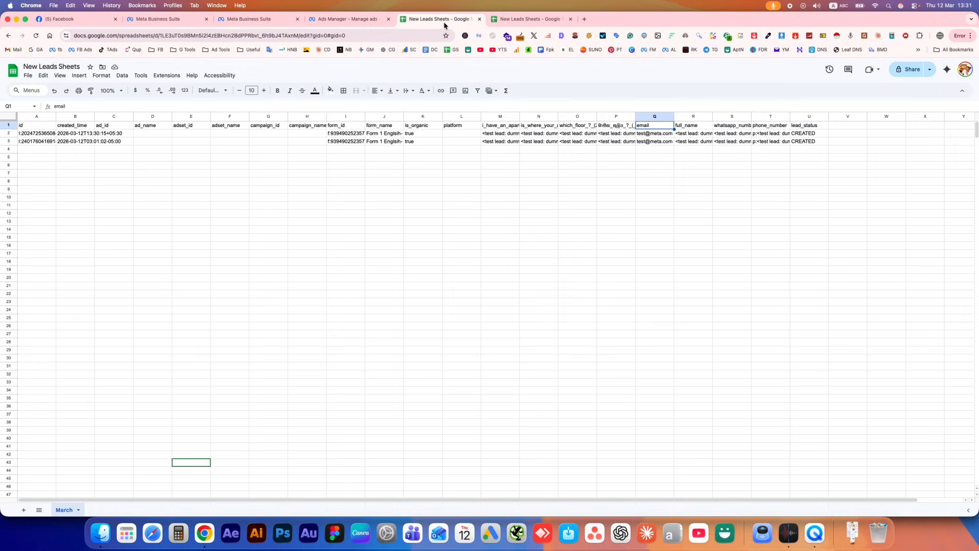
left_click(518, 20)
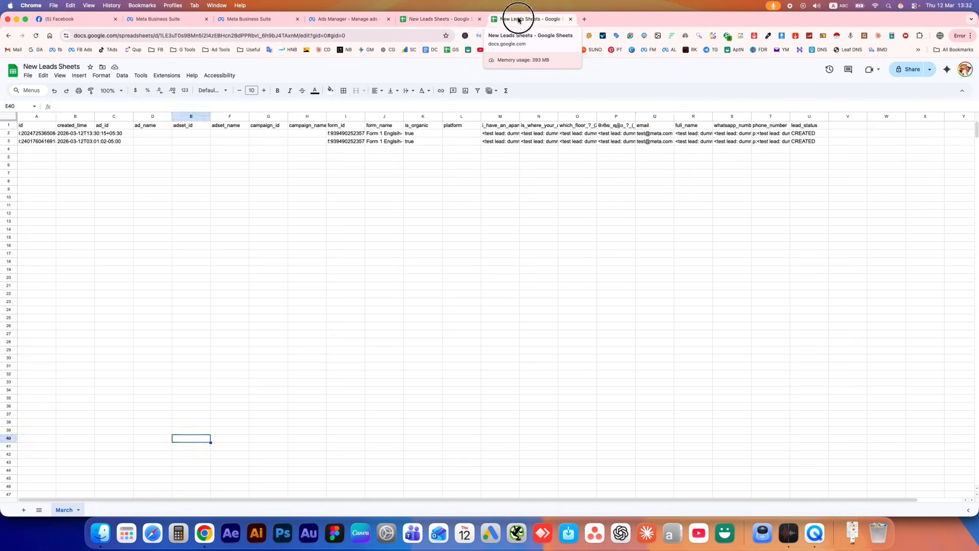
left_click(584, 18)
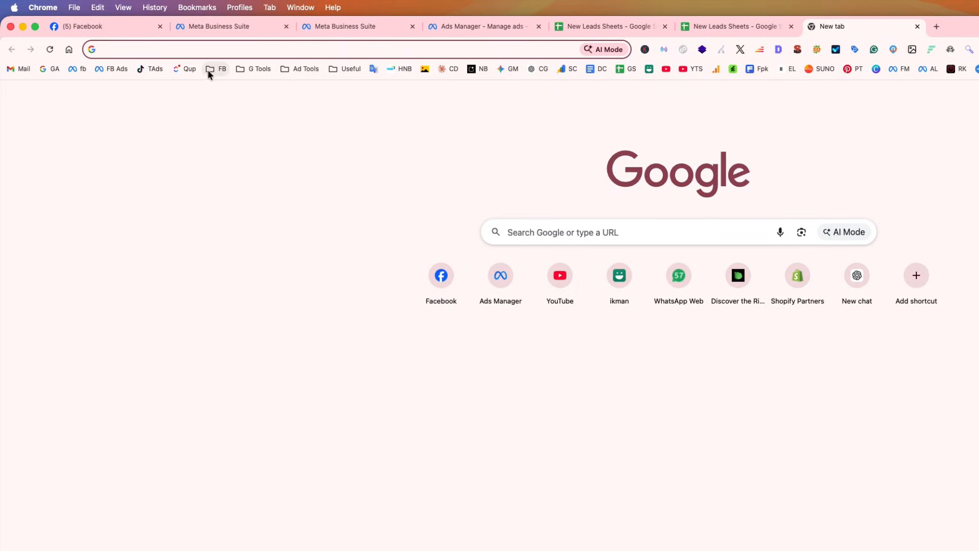
left_click(208, 72)
left_click(229, 90)
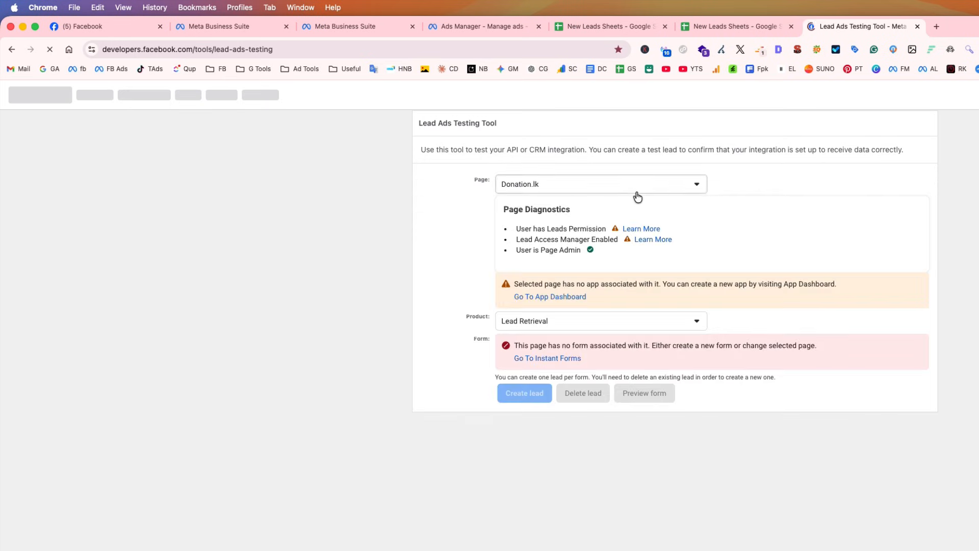
Choose the PropertyView Sri Lanka page and the form "Form 1 Englsih- V2" for lead testing.
left_click(621, 189)
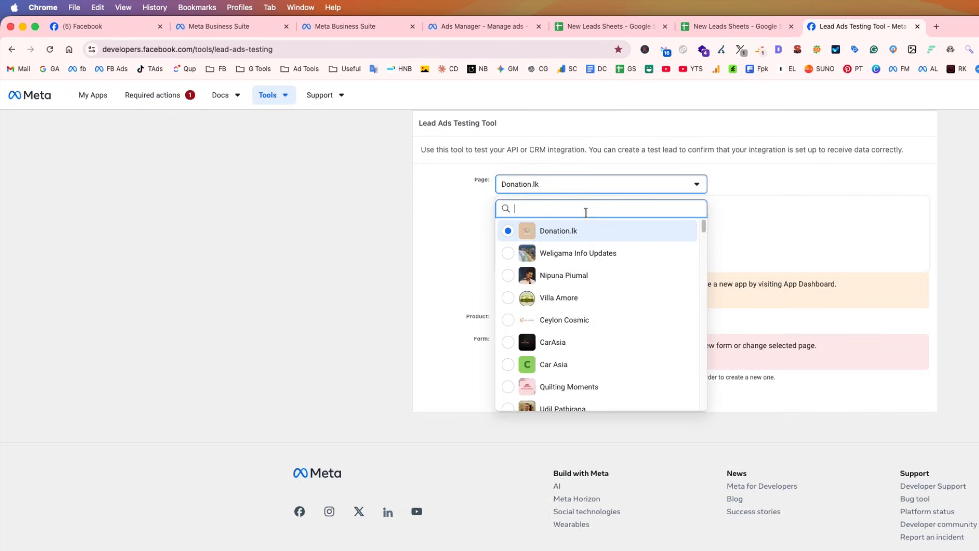
type("proper")
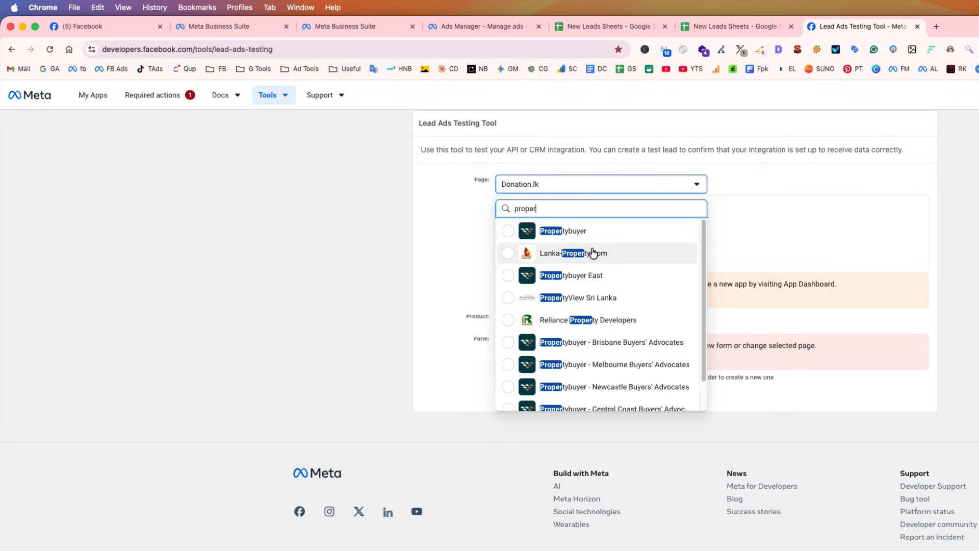
left_click(607, 298)
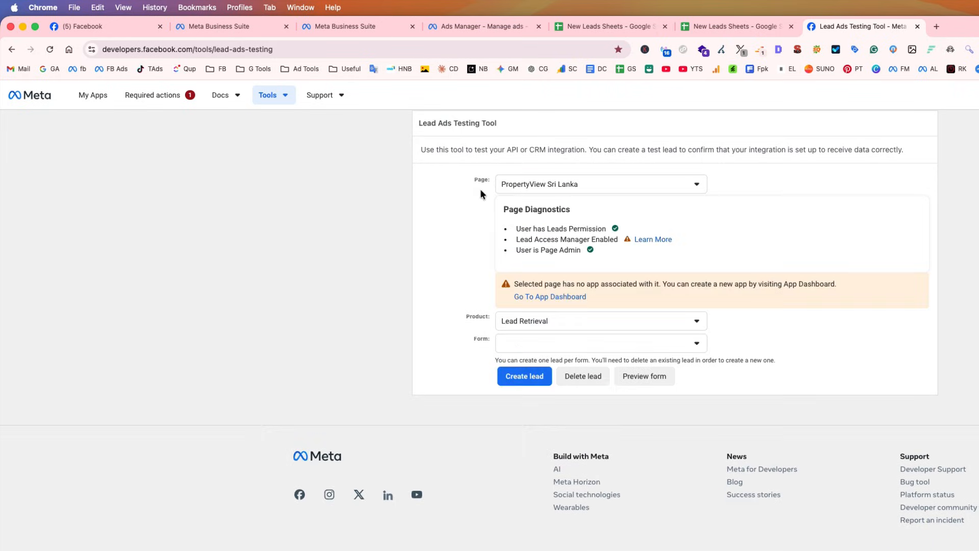
left_click(615, 341)
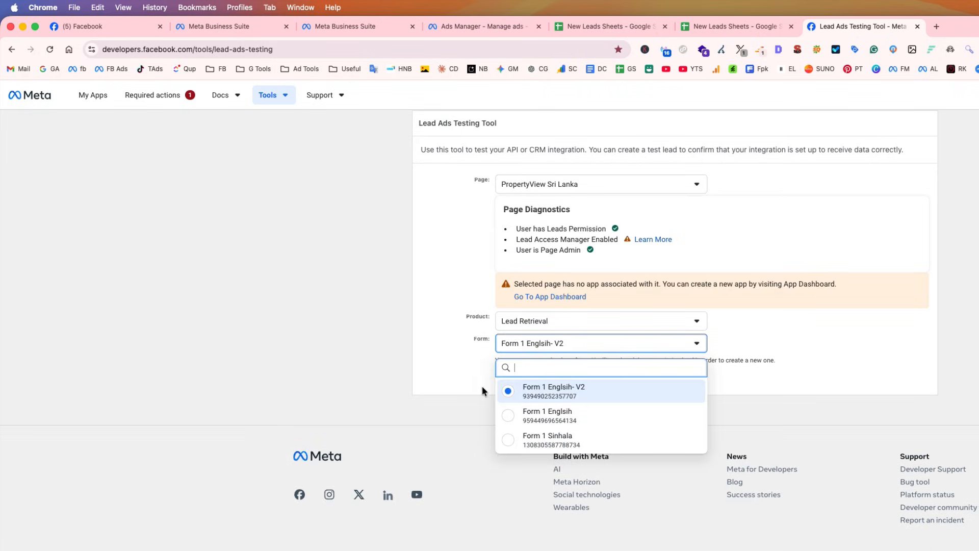
left_click(579, 393)
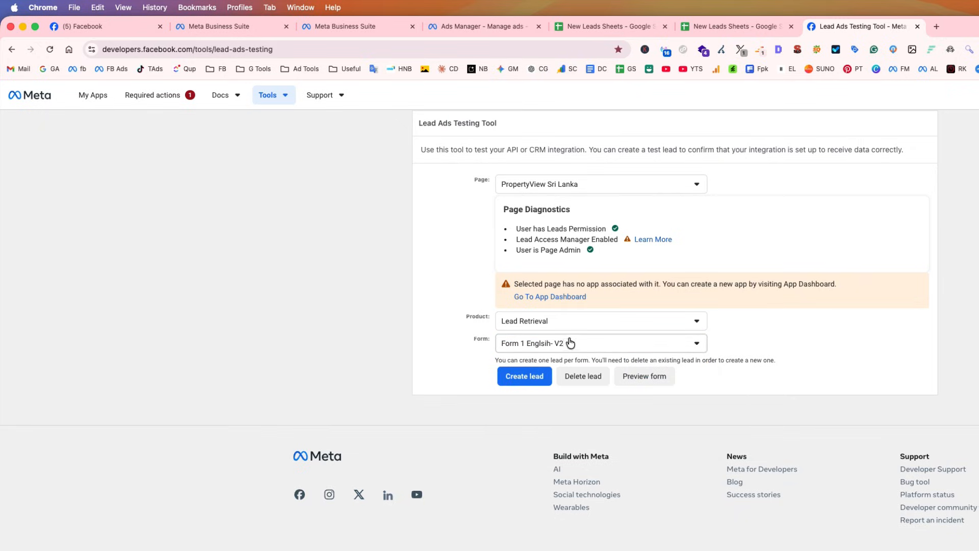
Delete the form's existing test lead and create a new one for "Form 1 Englsih- V2".
left_click(525, 377)
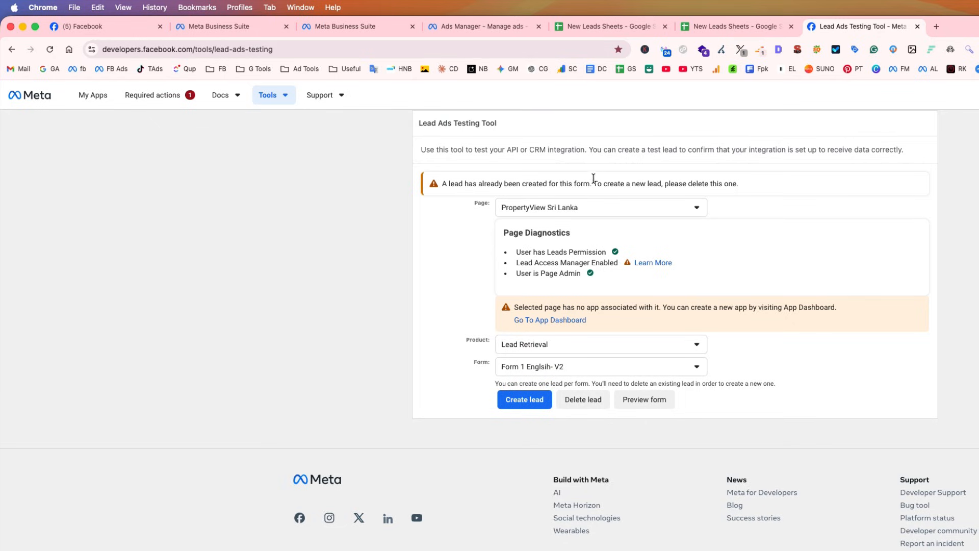
left_click(573, 399)
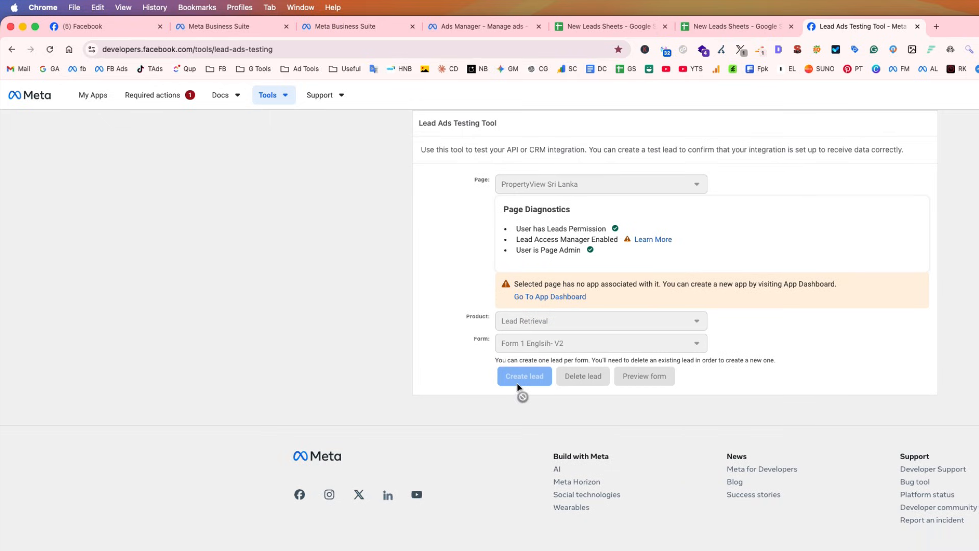
left_click(518, 399)
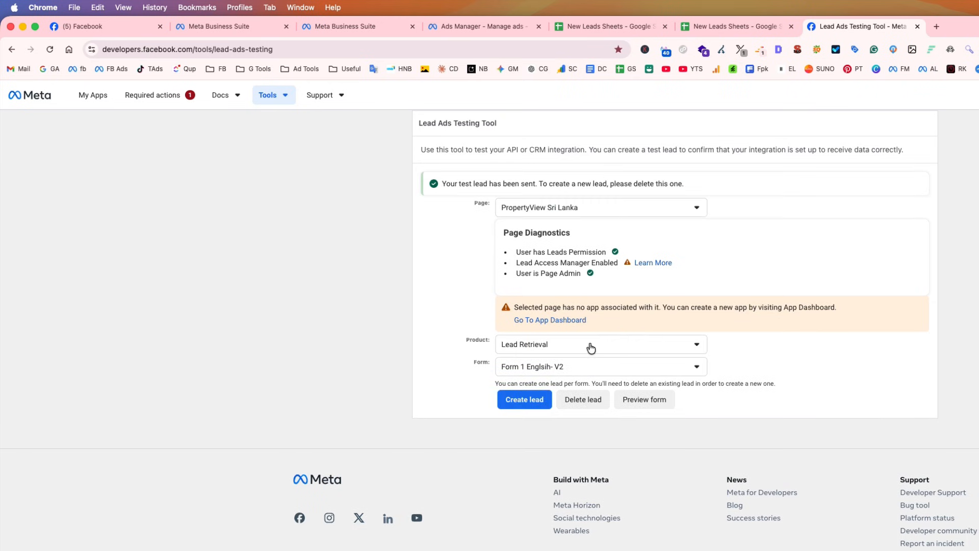
Check the March sheet of the New Leads Sheets spreadsheet for the new test lead and its form name.
left_click(706, 31)
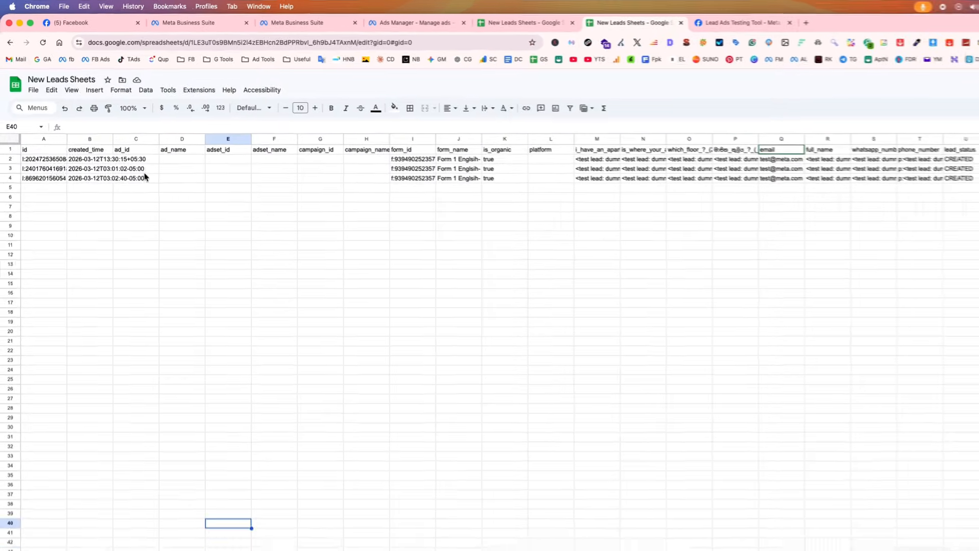
left_click(458, 178)
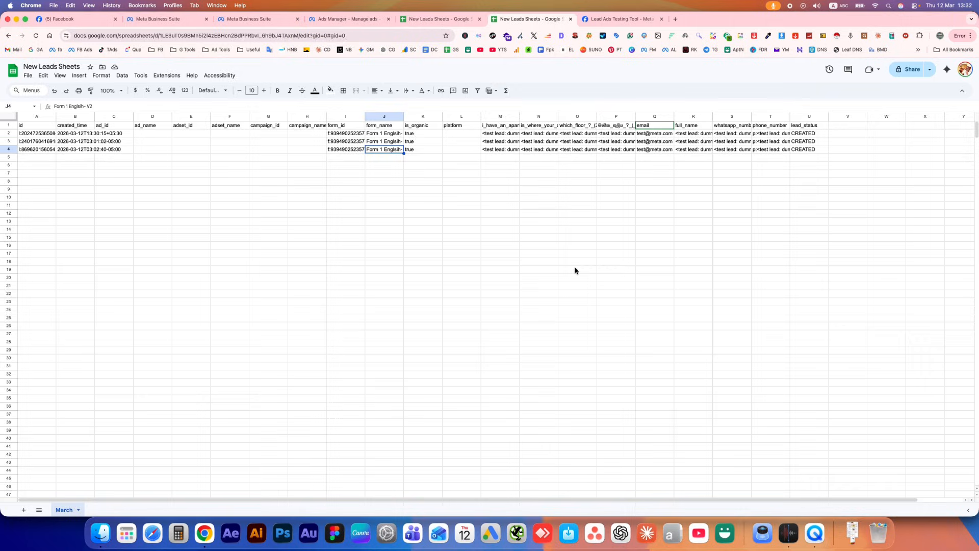
left_click(533, 247)
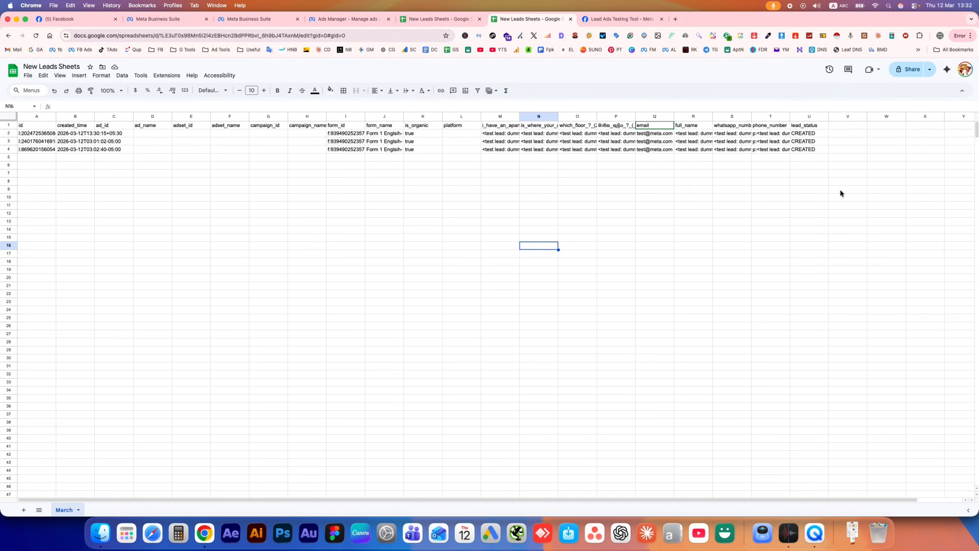